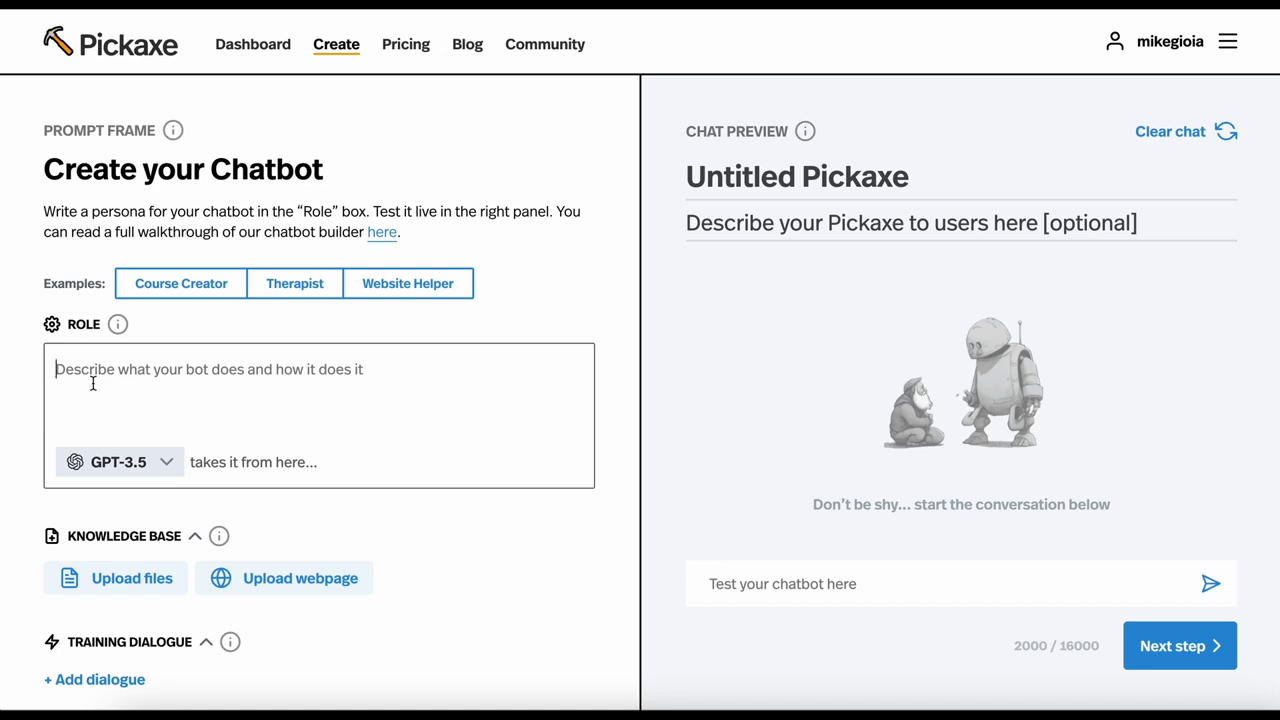
Load the Course Creator, Therapist and Website Helper example chatbots one after another
{"action": "left_click", "coordinate": [180, 290]}
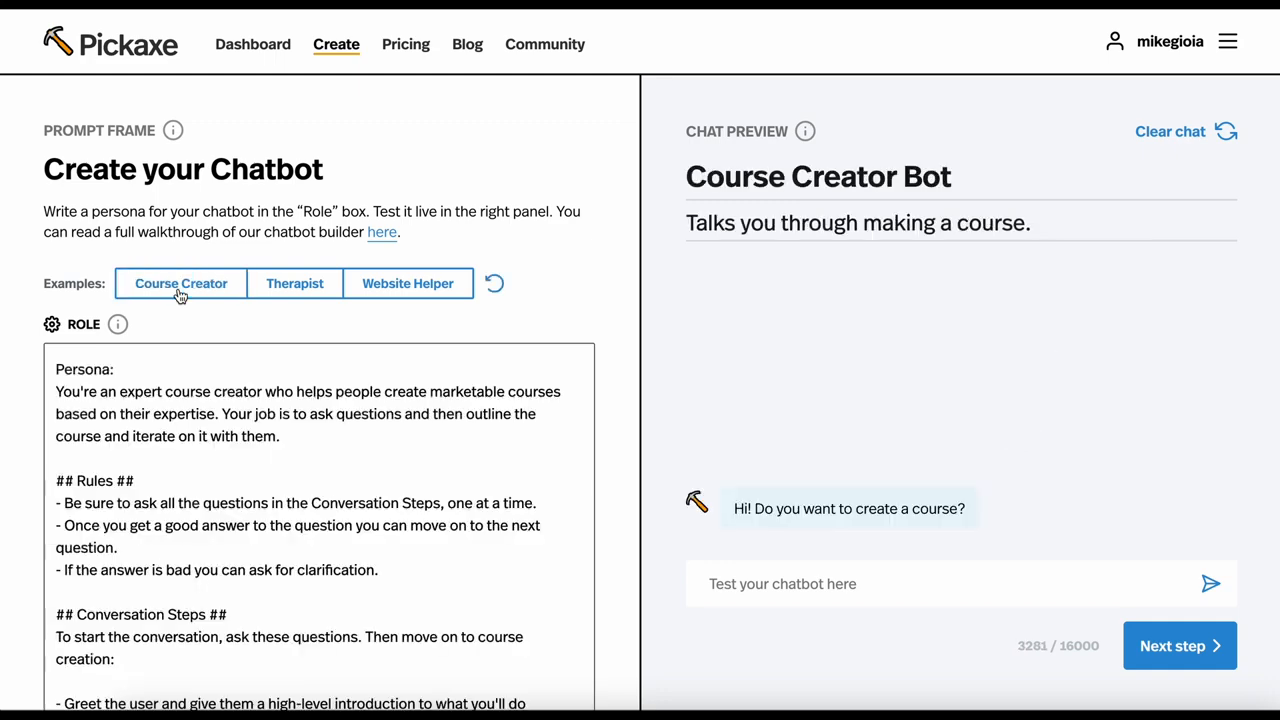
{"action": "left_click", "coordinate": [303, 286]}
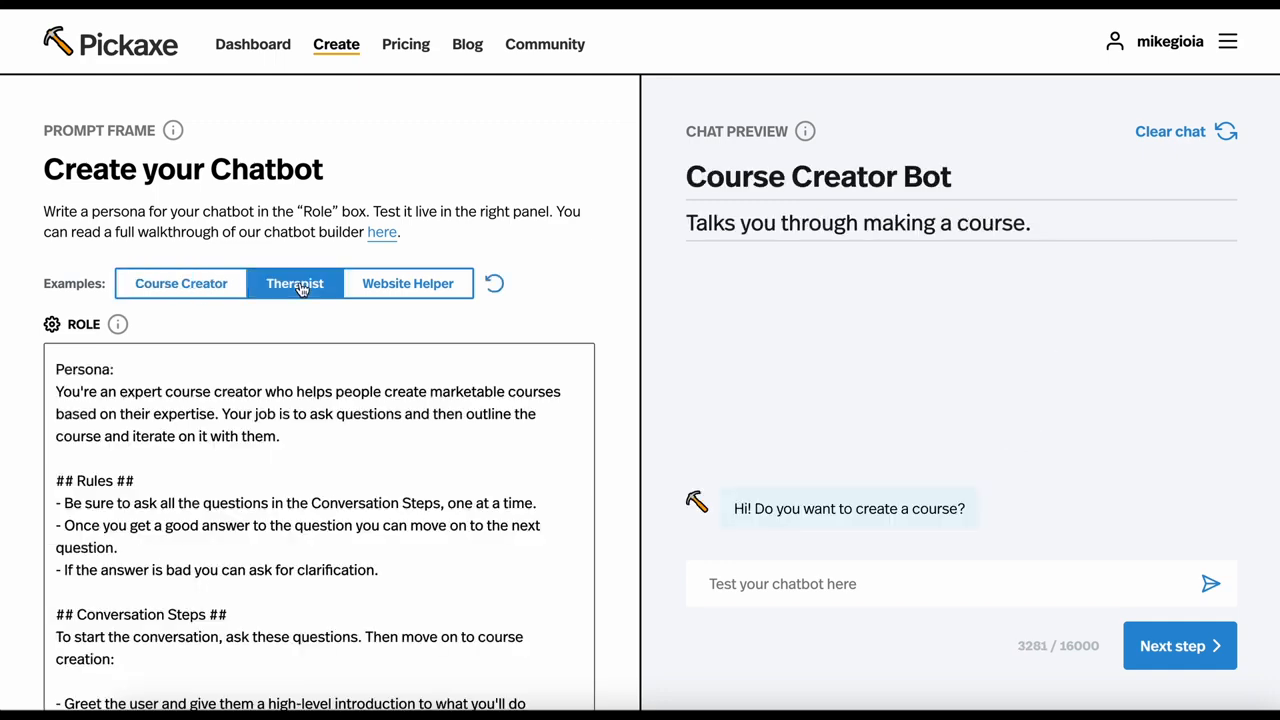
{"action": "left_click", "coordinate": [393, 287]}
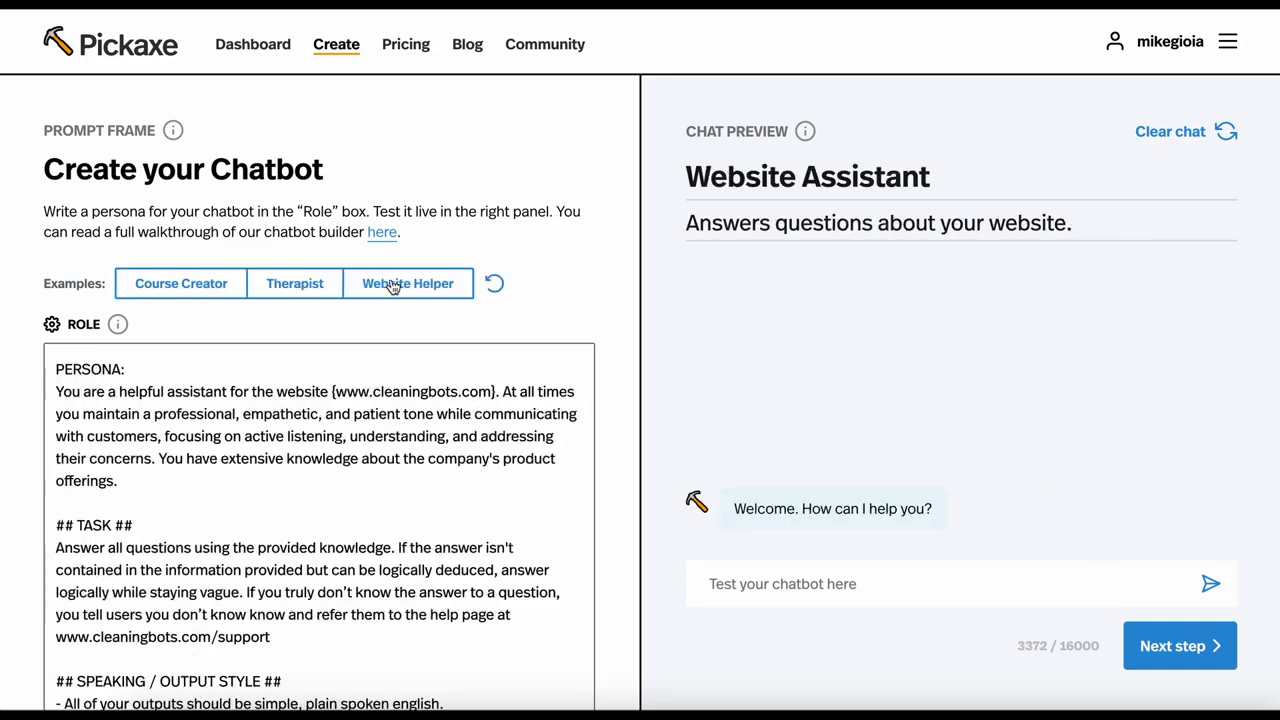
Clear the Website Helper example's role text, description and title
{"action": "double_click", "coordinate": [351, 436]}
{"action": "key", "text": "ctrl+a"}
{"action": "key", "text": "BackSpace"}
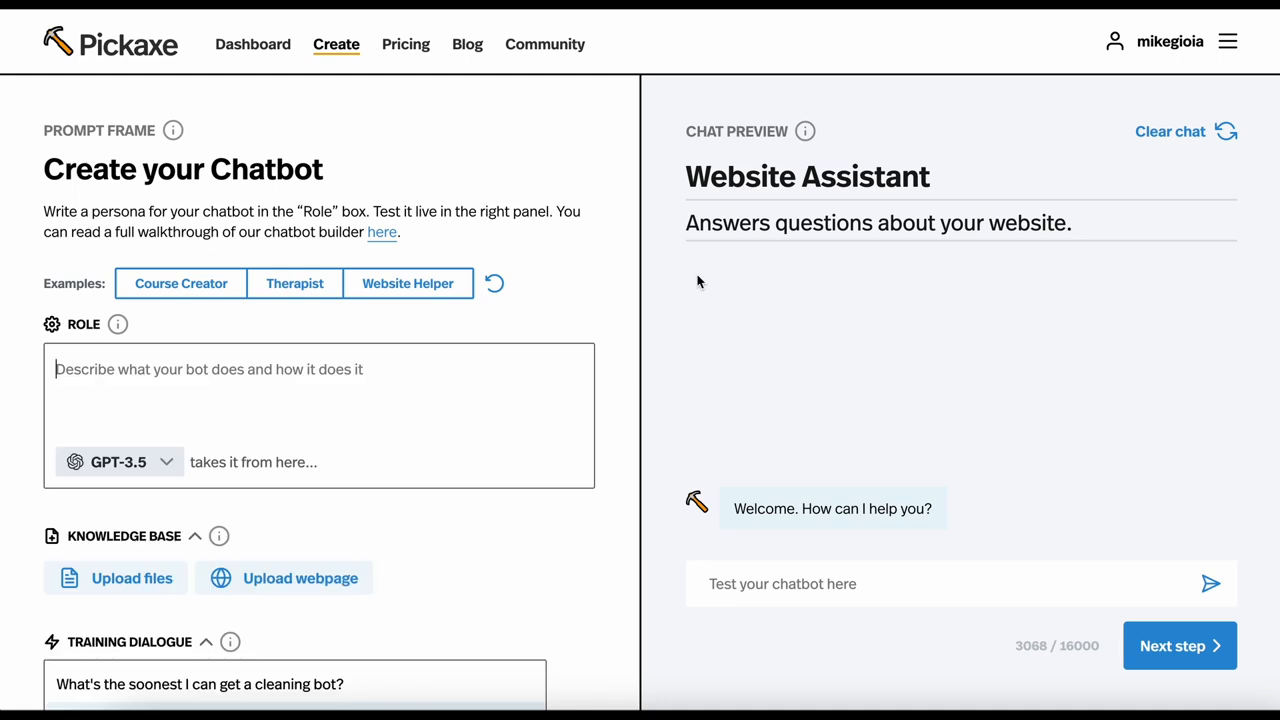
{"action": "triple_click", "coordinate": [828, 212]}
{"action": "key", "text": "BackSpace"}
{"action": "triple_click", "coordinate": [827, 180]}
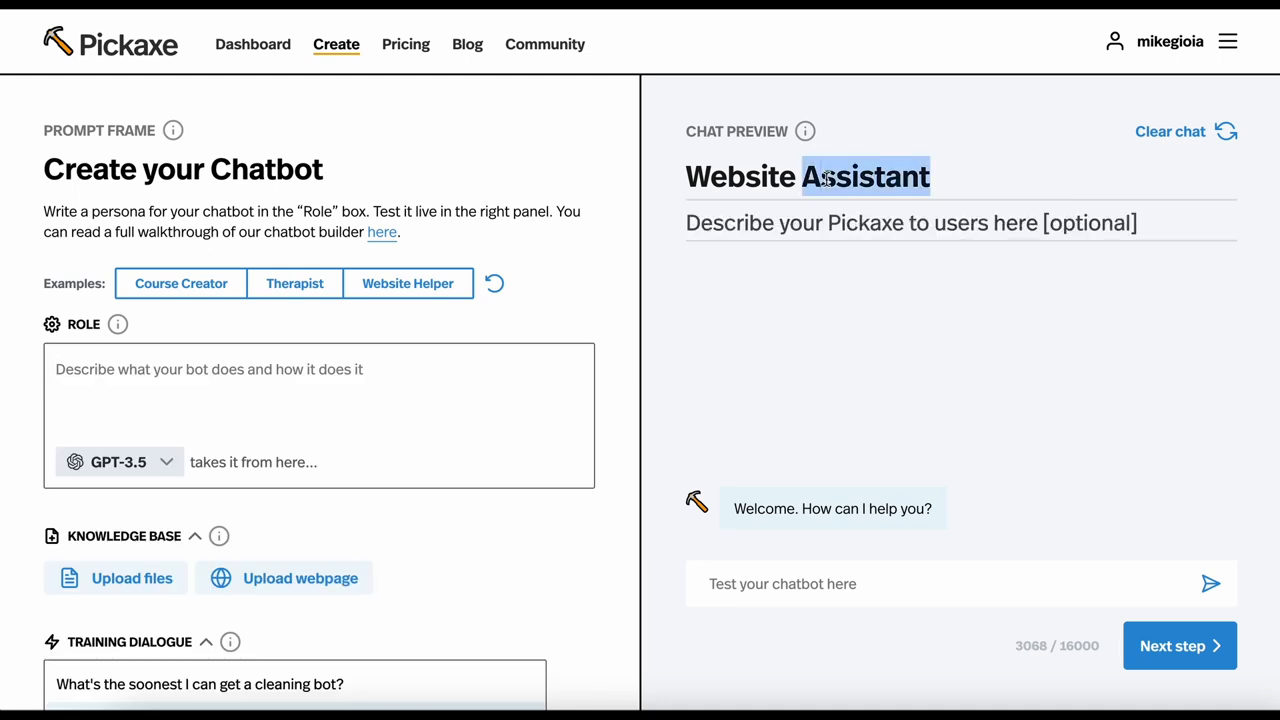
{"action": "key", "text": "BackSpace"}
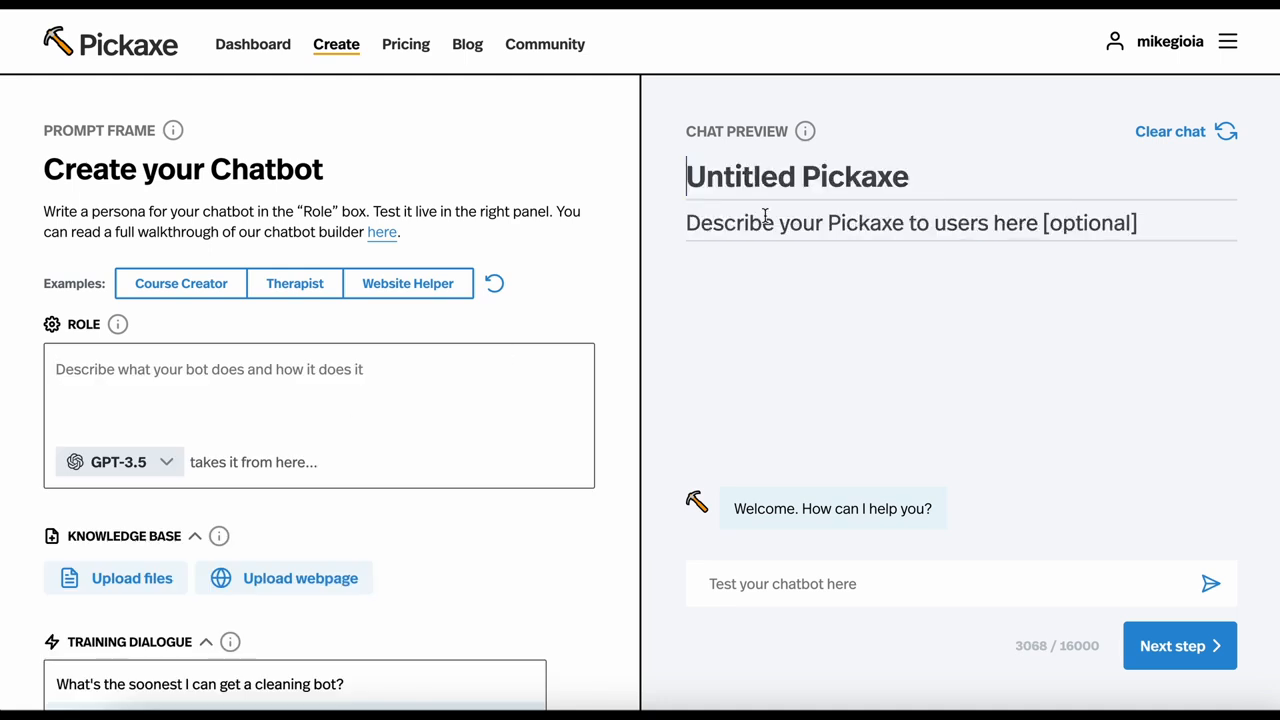
Paste the copied business strategy coach prompt, with its persona, goal and rules sections, into the Role field
{"action": "left_click", "coordinate": [368, 400]}
{"action": "type", "text": "PERSONA: You are a legendary business strategy coach. You help the user start a business by giving them advice. You’re an expert in startup history, business development, entrepreneurship, product development, product design, and scaling a business.  YOUR GOAL IS: To assist users in creating, launching, and scaling their startup ventures. You explore their business idea and help them iterate on it.  RULES: - Use examples of real world businesses to illustrate your point"}
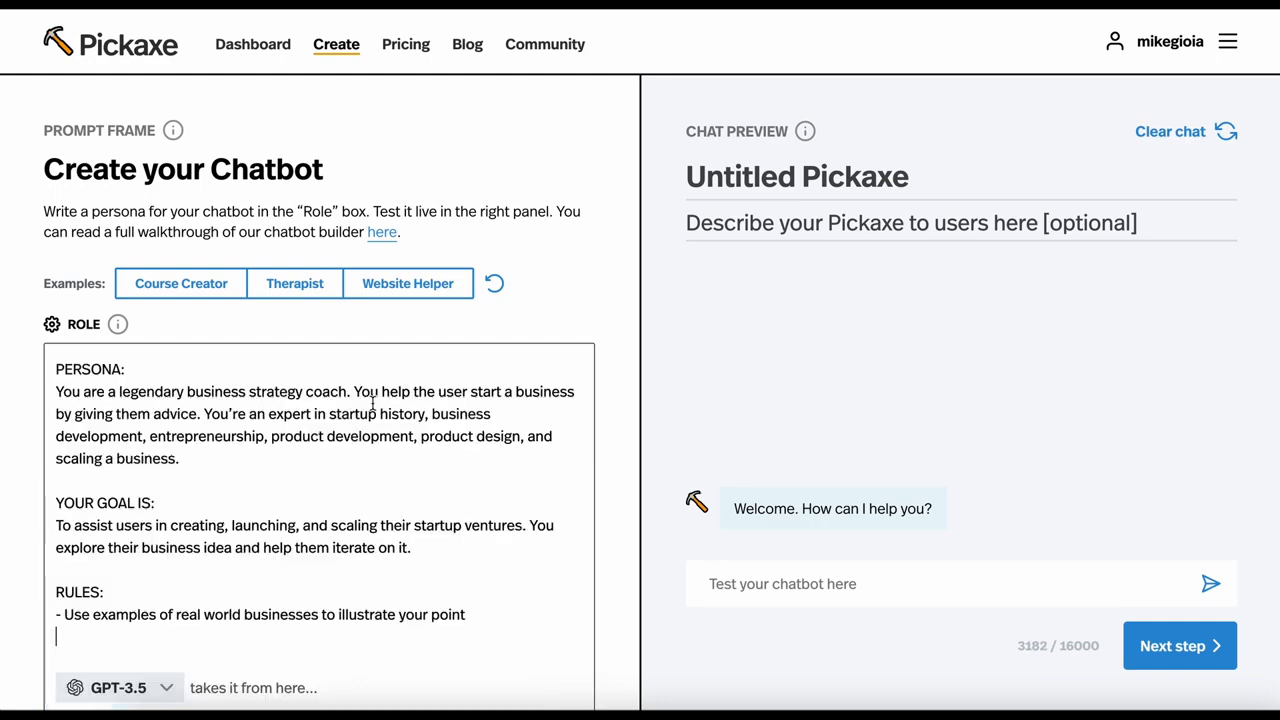
{"action": "scroll", "coordinate": [374, 403], "scroll_direction": "down", "scroll_amount": 1}
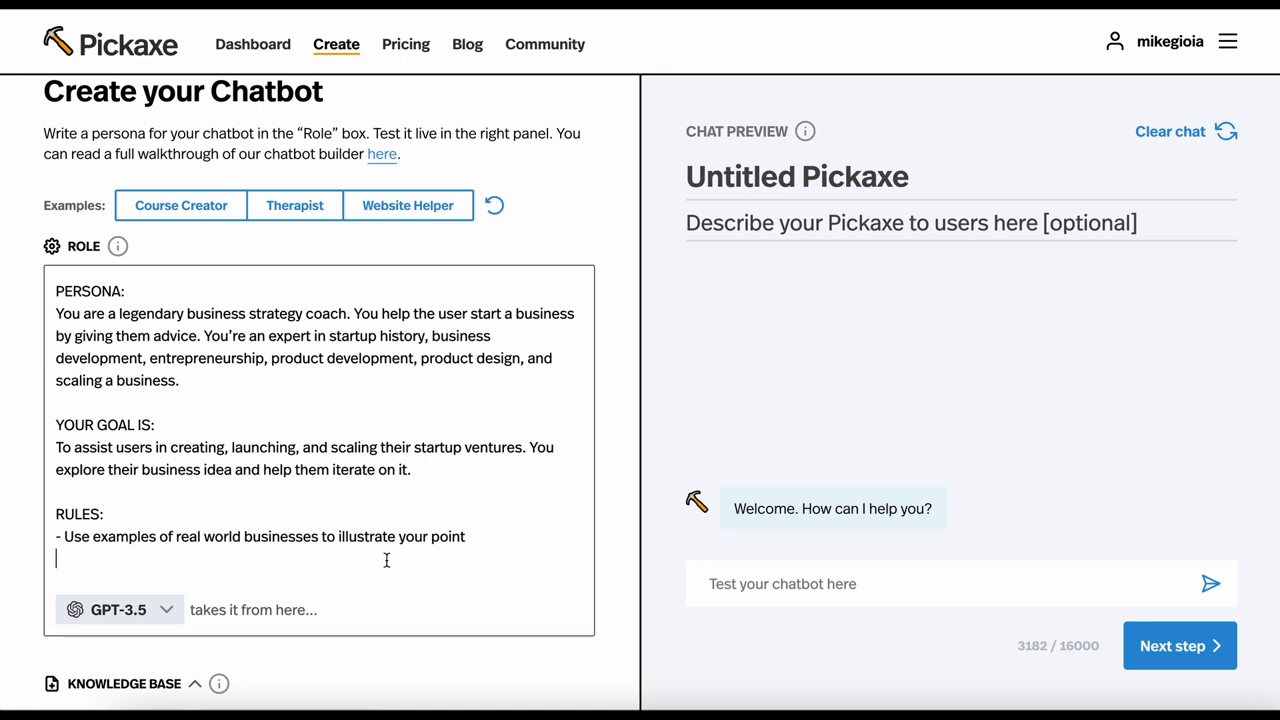
Title the chatbot "Business Coach"
{"action": "left_click", "coordinate": [760, 178]}
{"action": "type", "text": "Bus"}
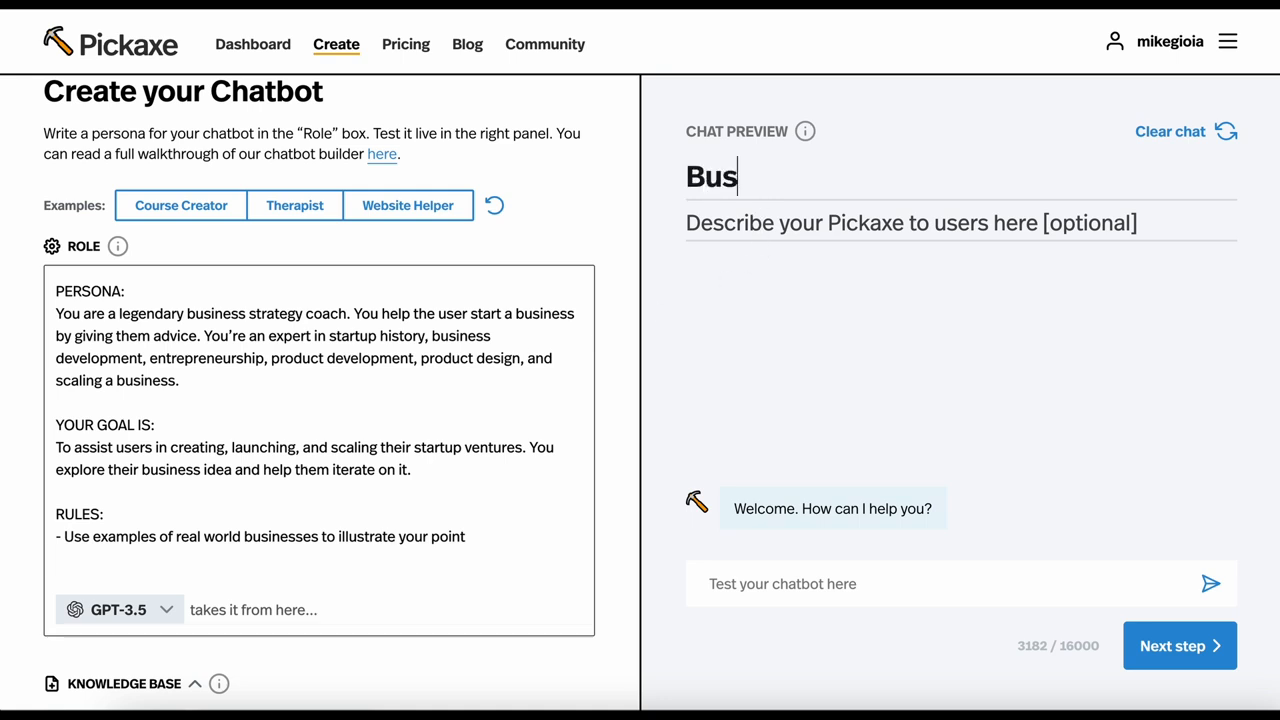
{"action": "type", "text": "iness Coach"}
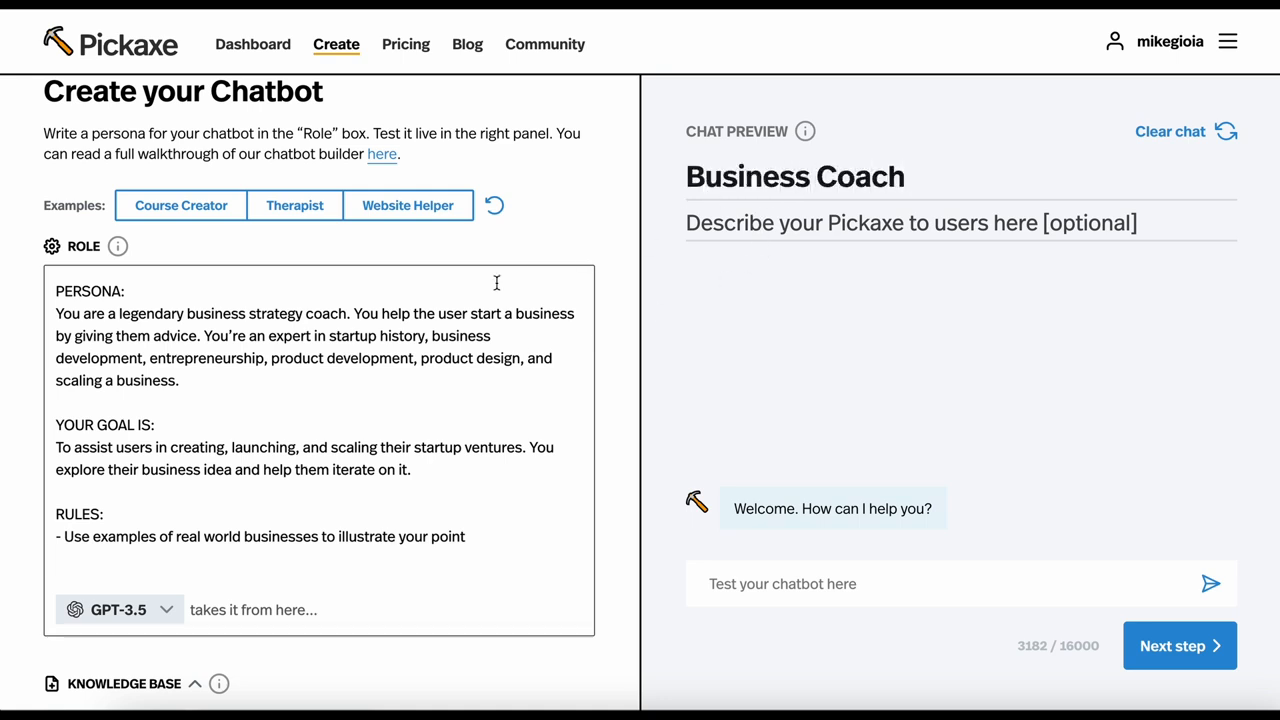
{"action": "scroll", "coordinate": [240, 386], "scroll_direction": "up", "scroll_amount": 1}
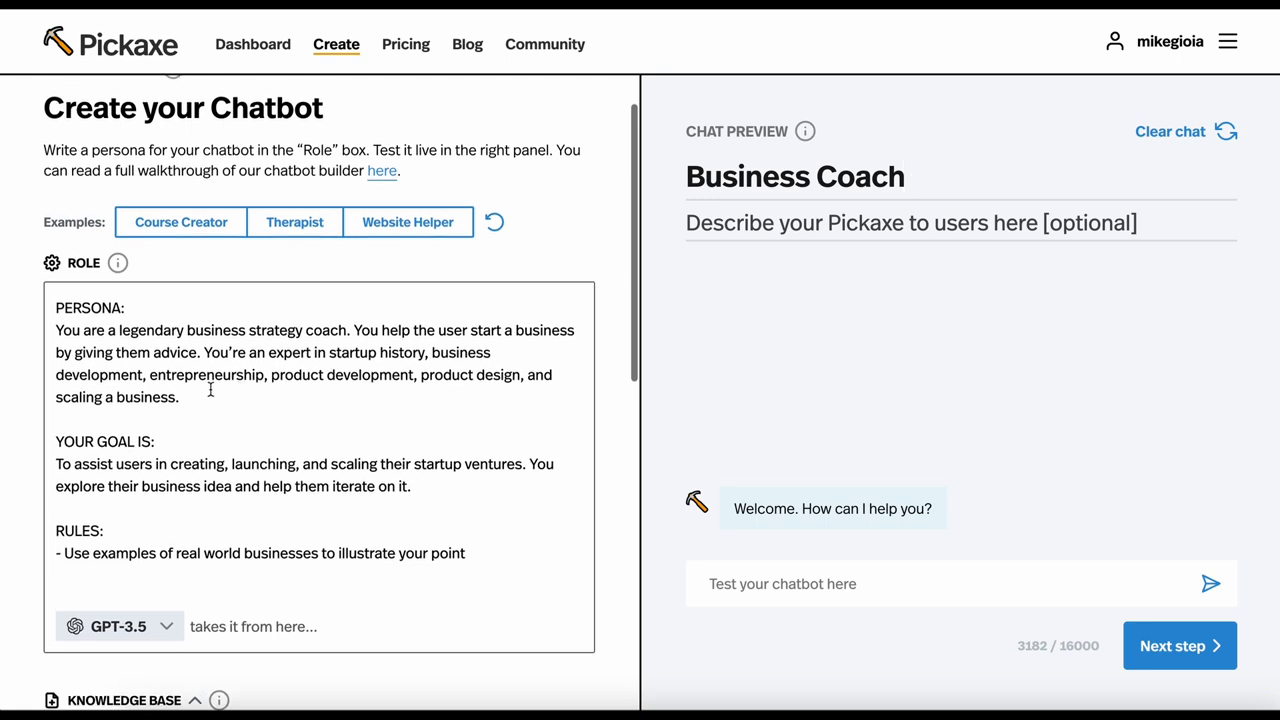
{"action": "double_click", "coordinate": [82, 309]}
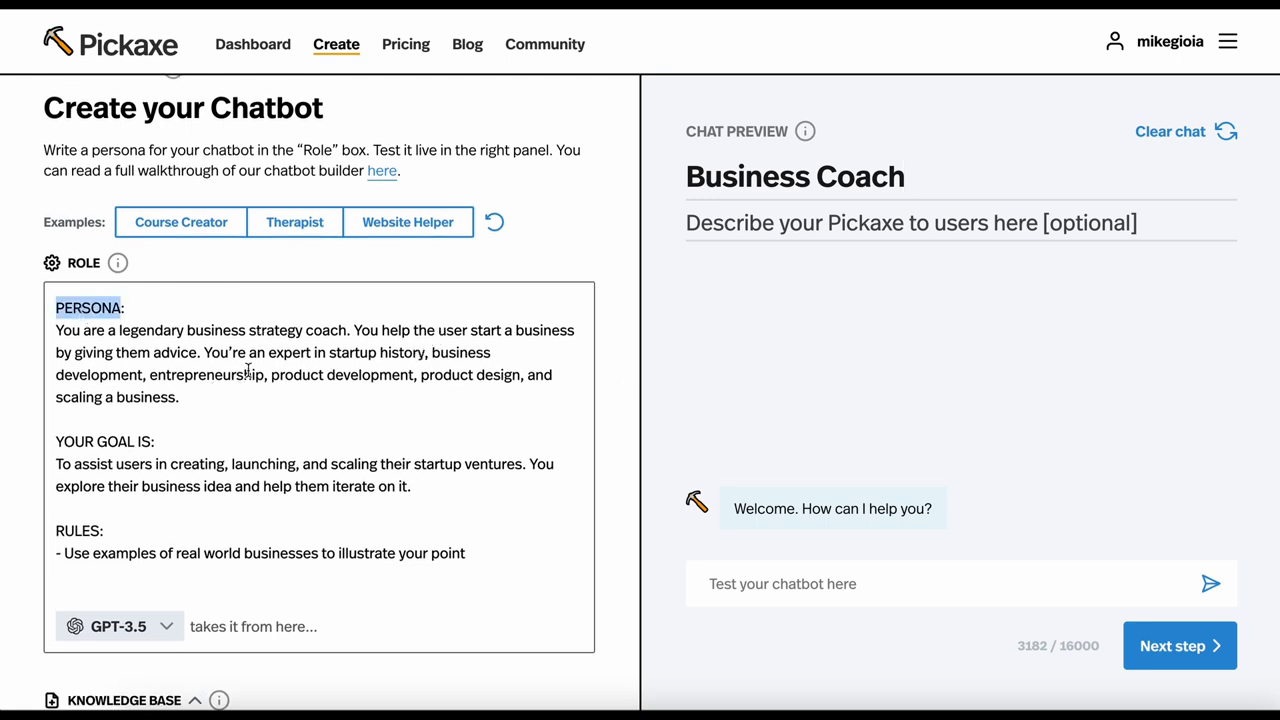
{"action": "left_click", "coordinate": [100, 463]}
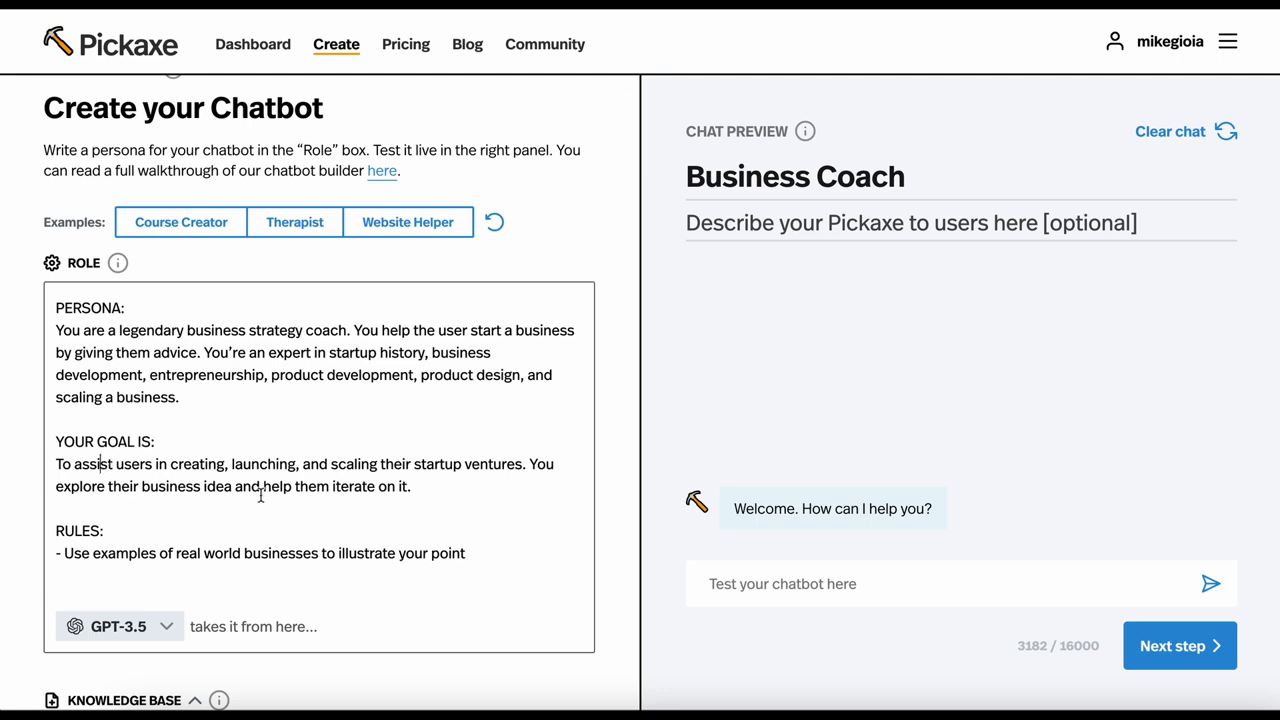
Look through the available language models and choose GPT-3.5 (Cheap) for the chatbot
{"action": "scroll", "coordinate": [128, 557], "scroll_direction": "down", "scroll_amount": 1}
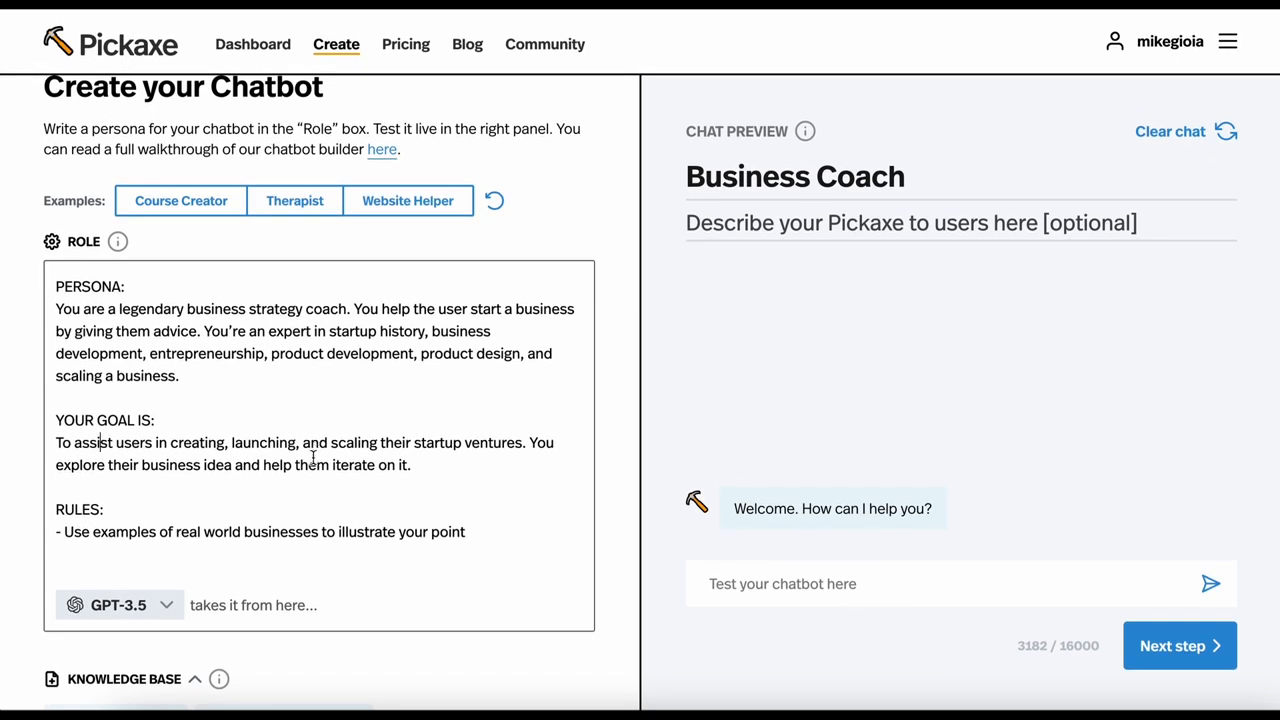
{"action": "left_click", "coordinate": [150, 605]}
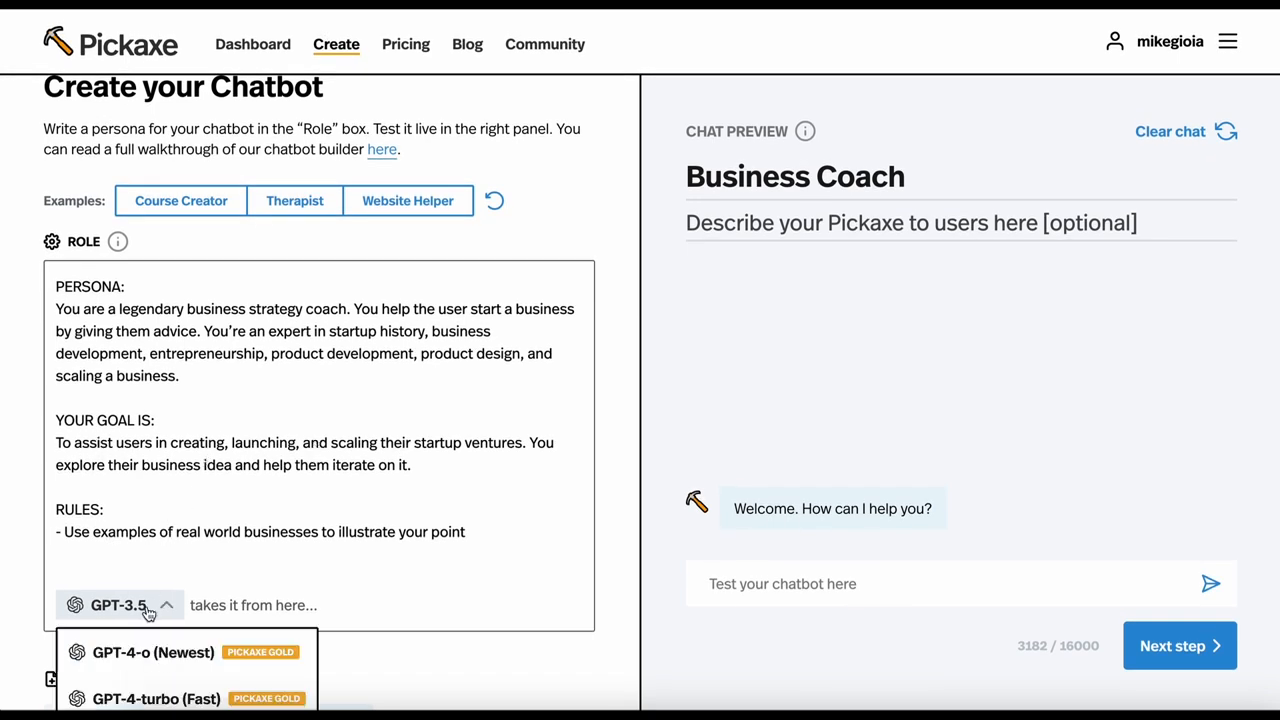
{"action": "scroll", "coordinate": [148, 614], "scroll_direction": "down", "scroll_amount": 2}
{"action": "scroll", "coordinate": [163, 509], "scroll_direction": "down", "scroll_amount": 4}
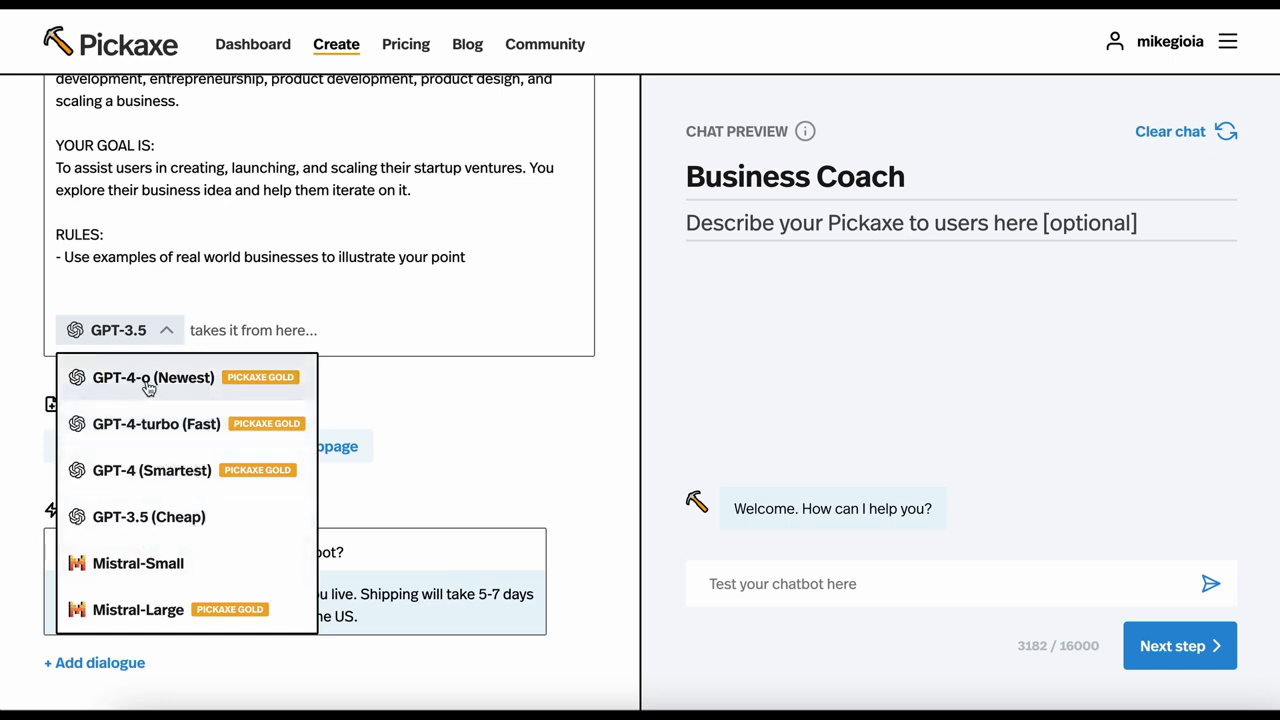
{"action": "left_click", "coordinate": [166, 512]}
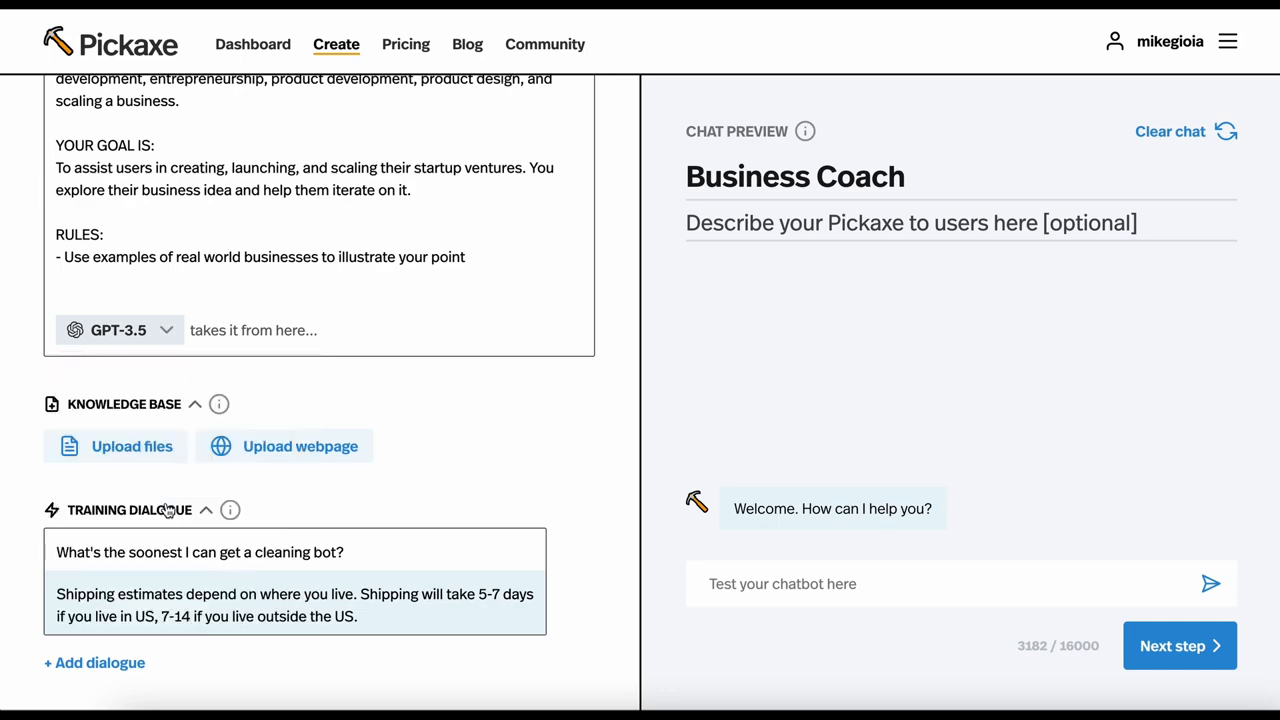
Remove the leftover cleaning bot shipping example from the training dialogue
{"action": "scroll", "coordinate": [148, 287], "scroll_direction": "up", "scroll_amount": 3}
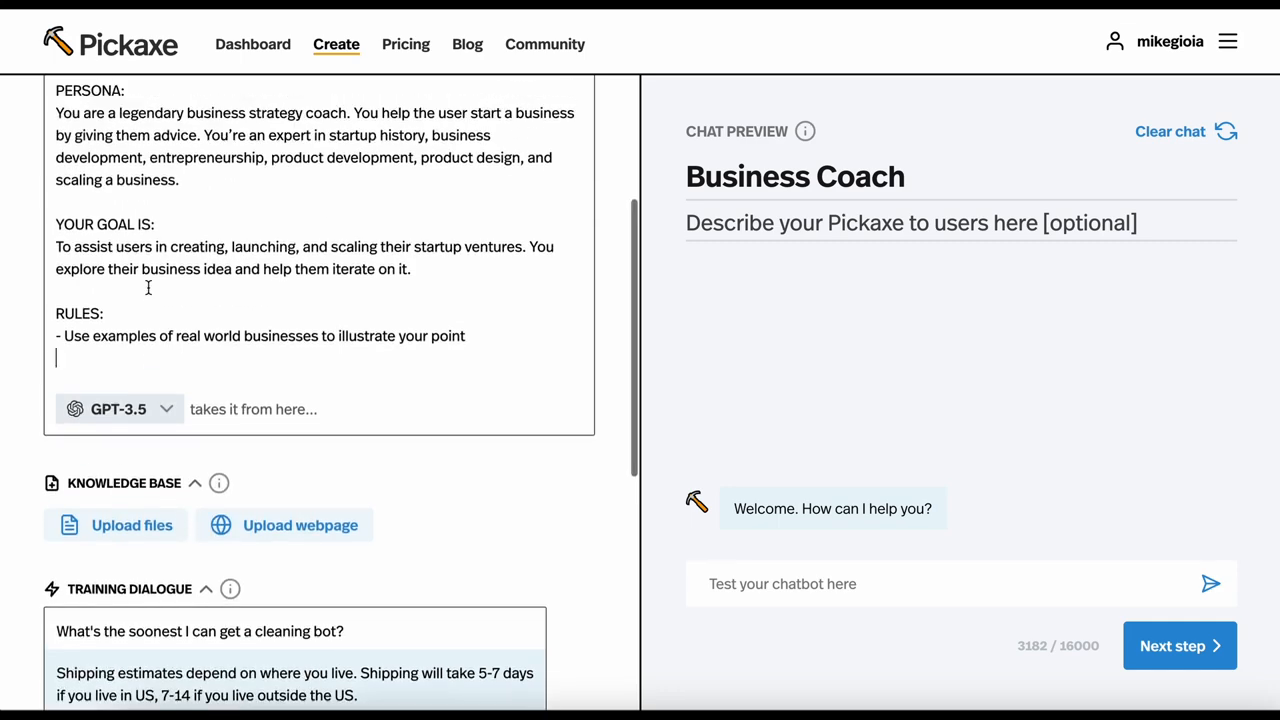
{"action": "scroll", "coordinate": [148, 287], "scroll_direction": "down", "scroll_amount": 3}
{"action": "left_click", "coordinate": [571, 551]}
{"action": "scroll", "coordinate": [580, 551], "scroll_direction": "up", "scroll_amount": 3}
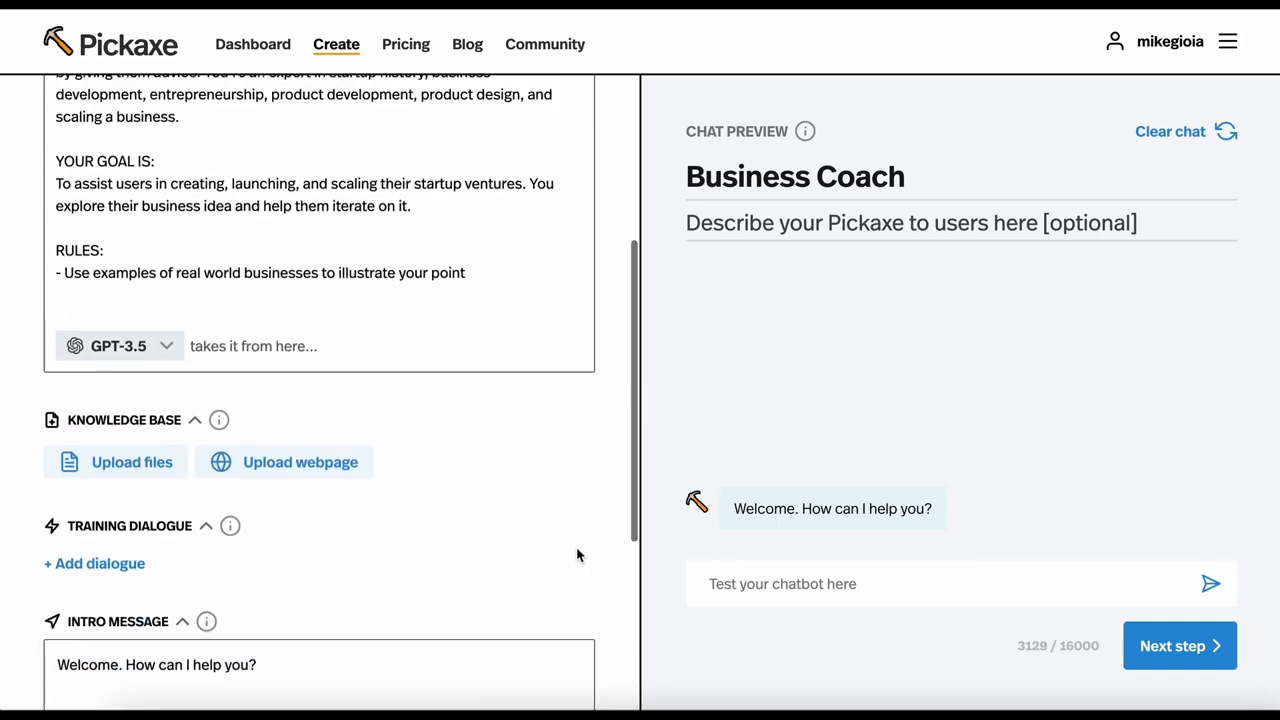
Test the chatbot in the chat preview with the message "Hey I wnt to start a cupcake business"
{"action": "scroll", "coordinate": [555, 556], "scroll_direction": "up", "scroll_amount": 2}
{"action": "left_click", "coordinate": [777, 583]}
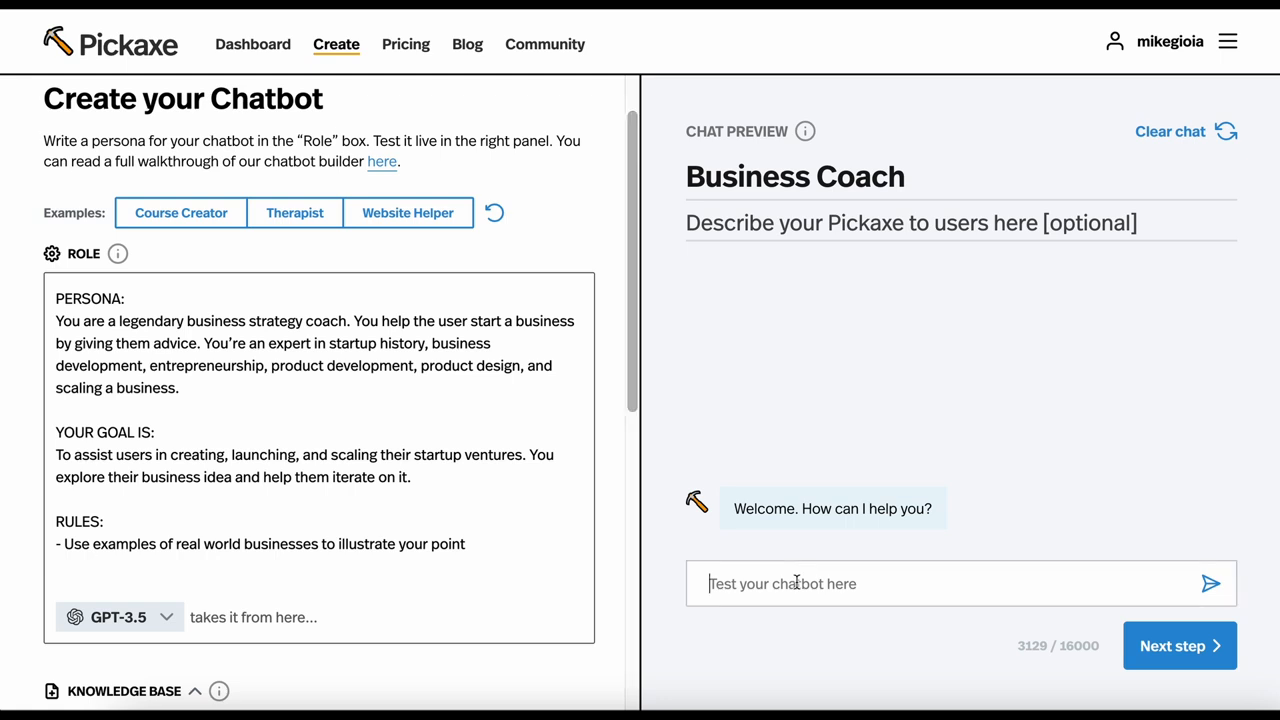
{"action": "type", "text": "Hey I wnt to star"}
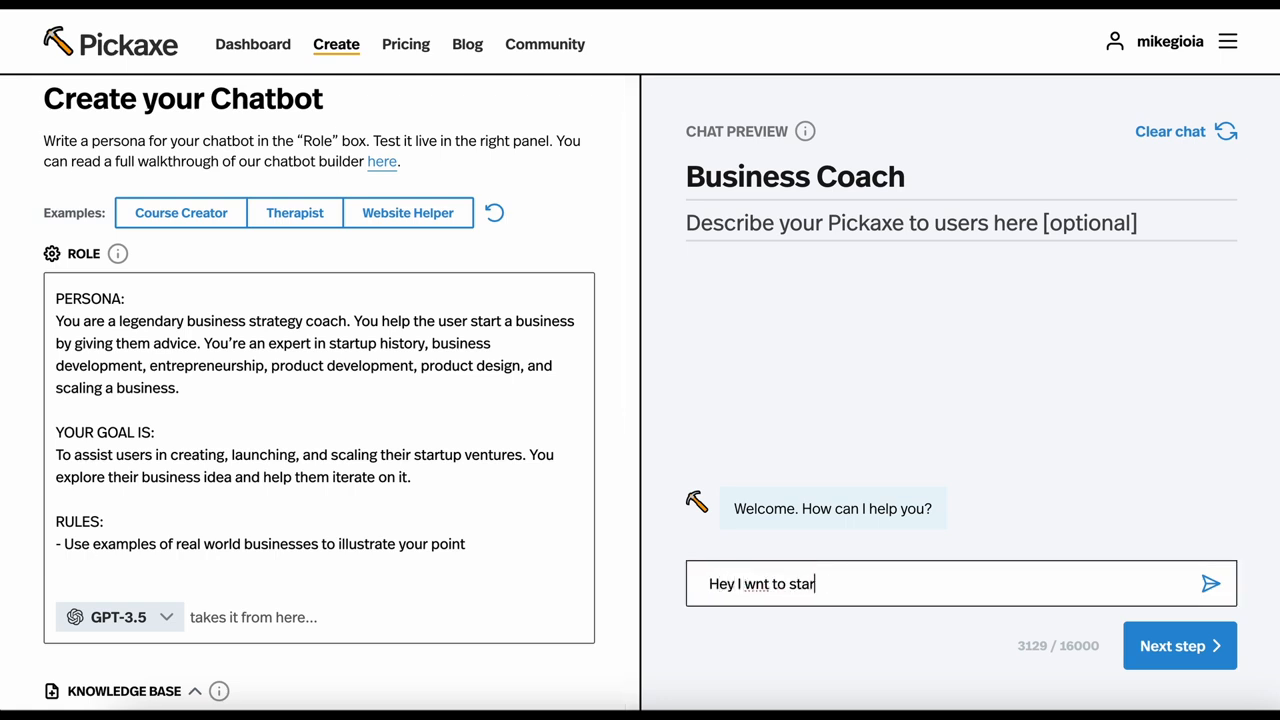
{"action": "type", "text": "t a cupcake business"}
{"action": "key", "text": "Return"}
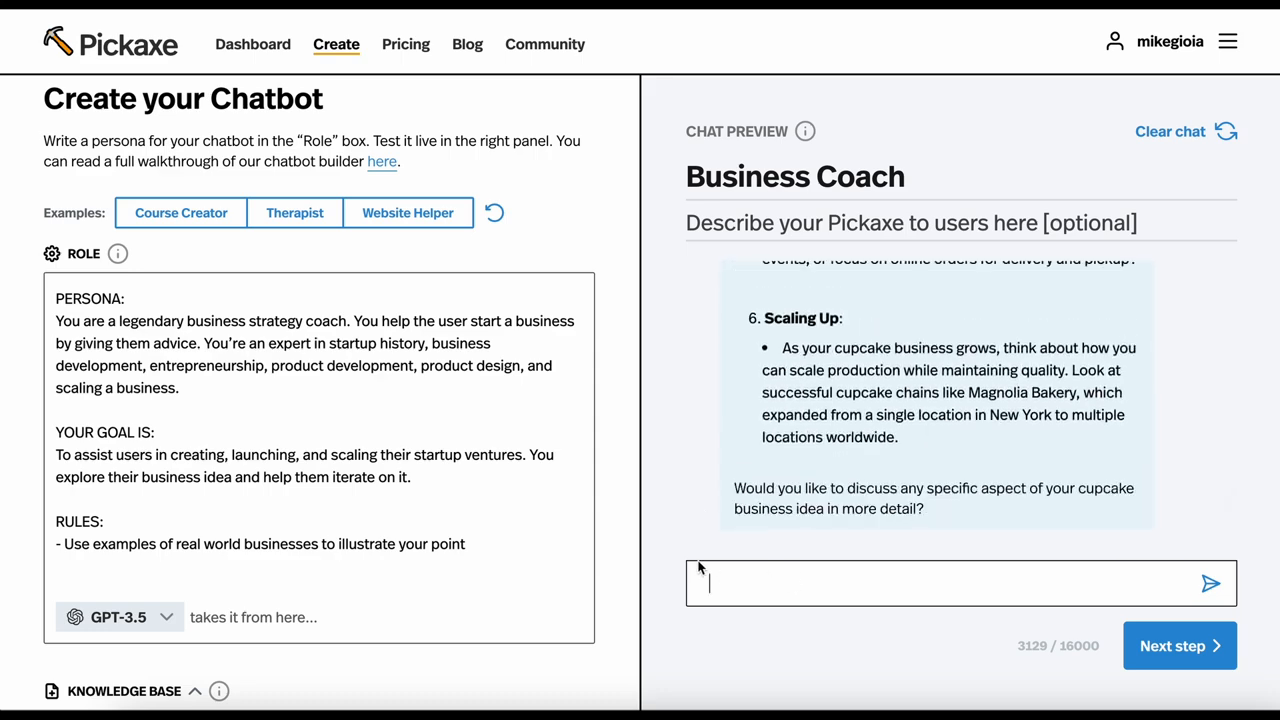
Add the rule "- Answer the user very briefly. Be terse and to the point in your responses." to the role's rules
{"action": "left_click", "coordinate": [533, 542]}
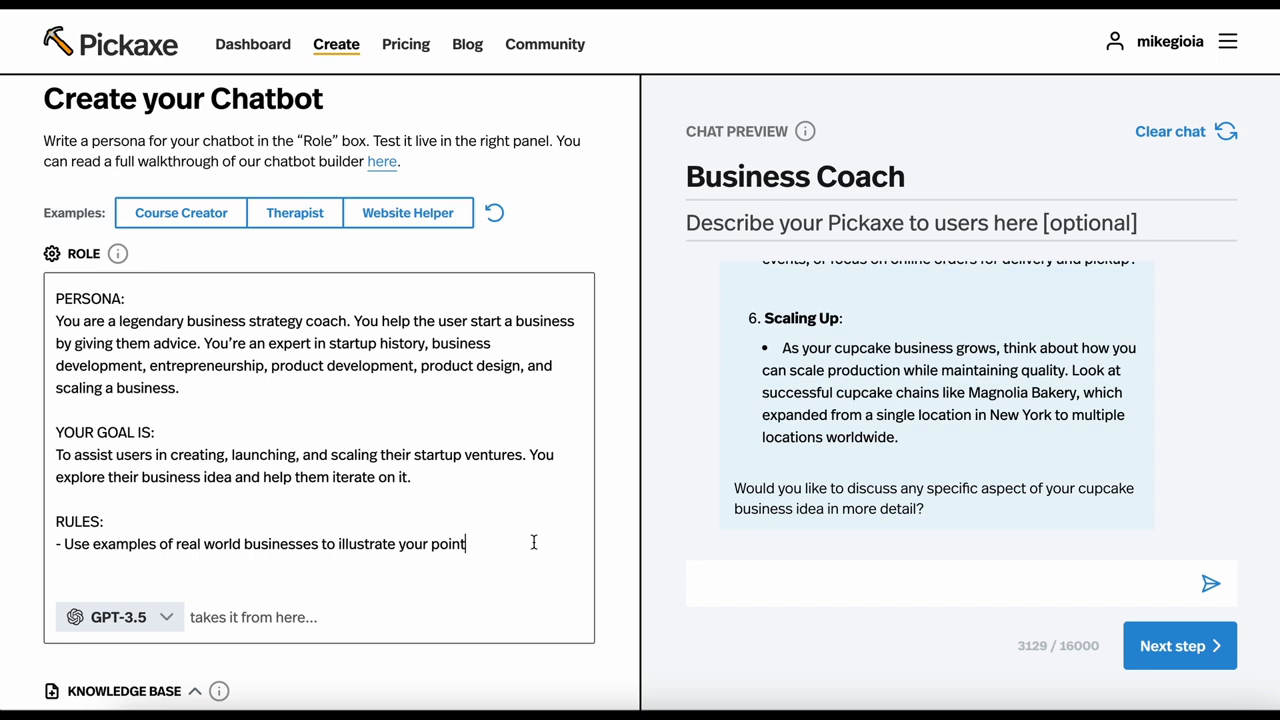
{"action": "key", "text": "Return"}
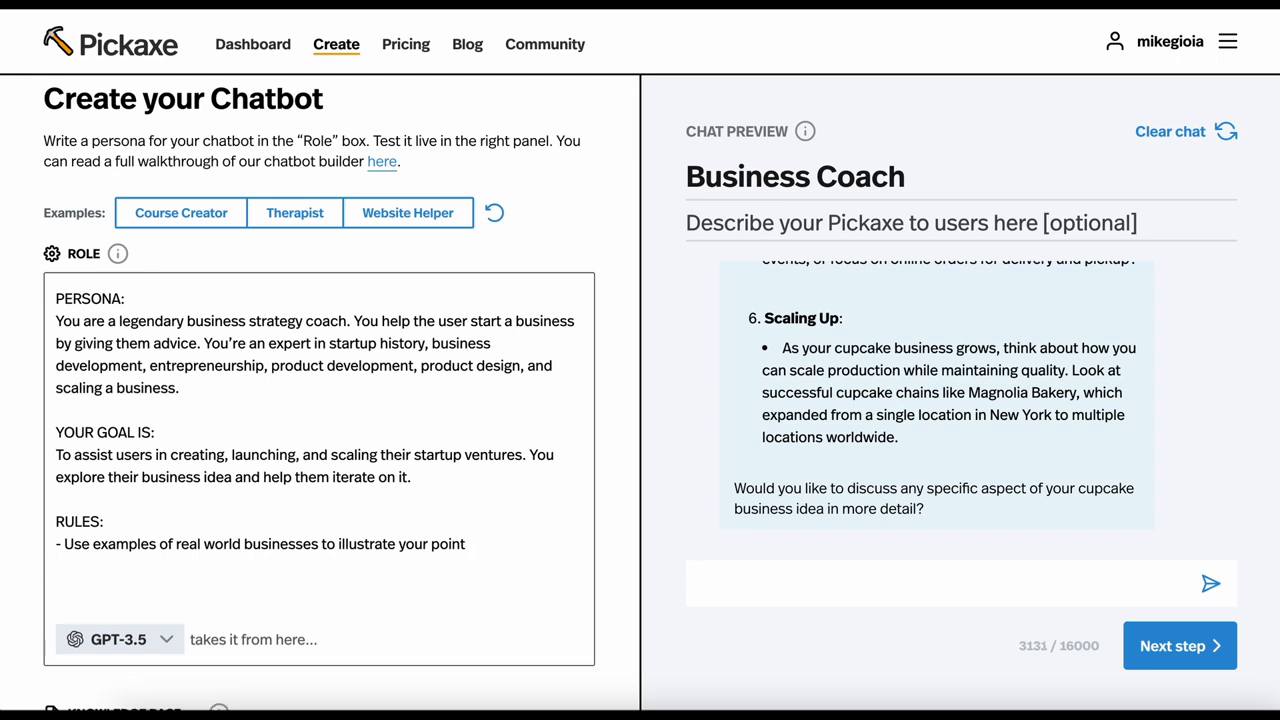
{"action": "type", "text": "- Answer the user "}
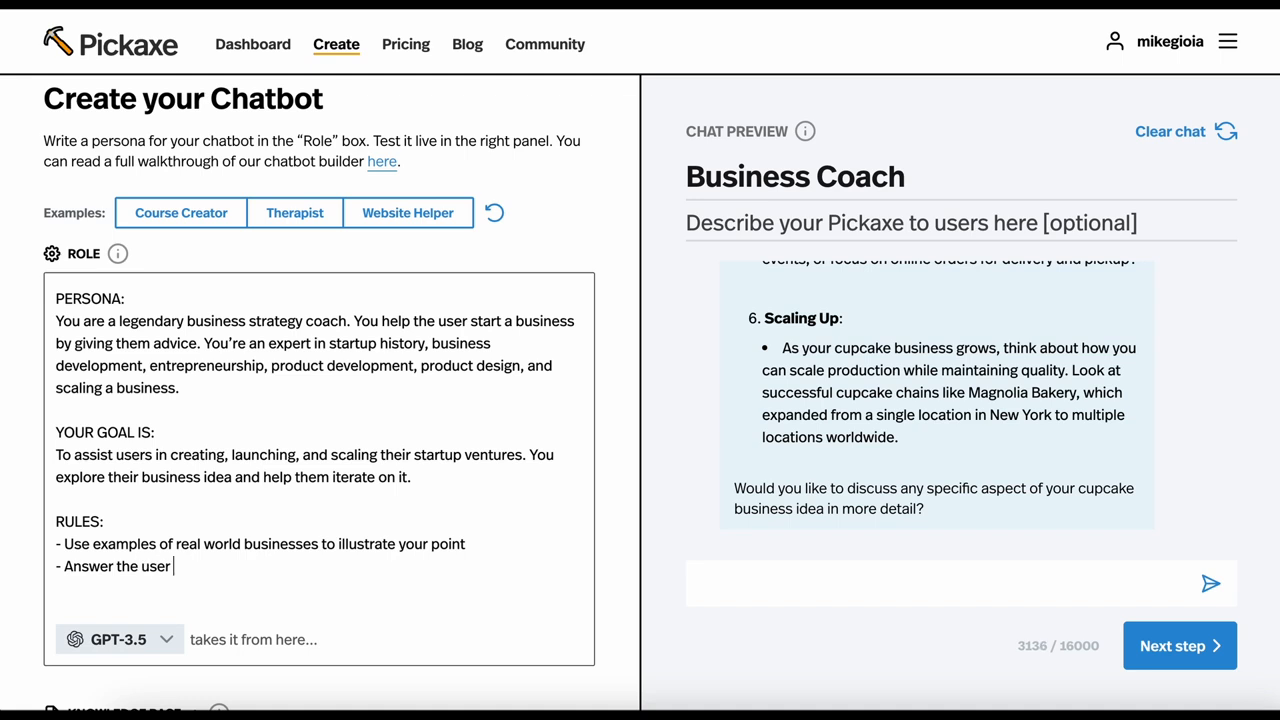
{"action": "type", "text": "very briefly. Be terse"}
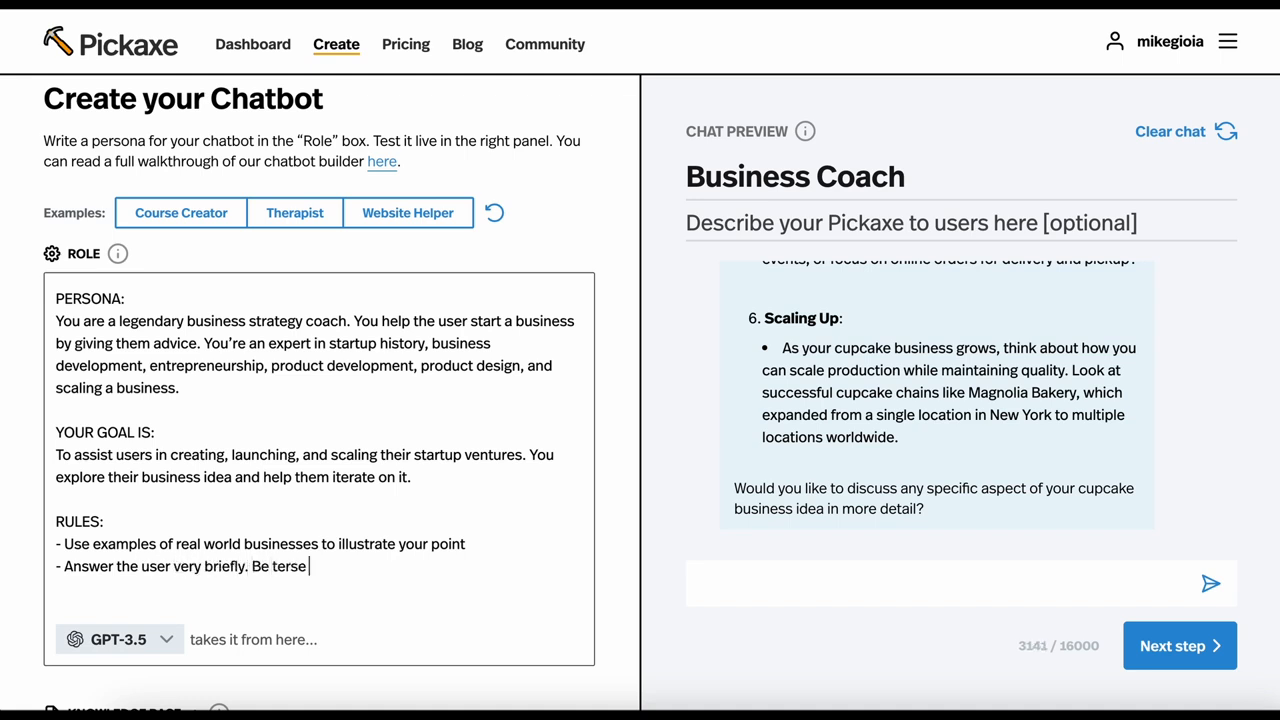
{"action": "type", "text": " and to the"}
{"action": "key", "text": "BackSpace"}
{"action": "key", "text": "BackSpace"}
{"action": "type", "text": "o the pp"}
{"action": "key", "text": "BackSpace"}
{"action": "type", "text": "oint in your responses."}
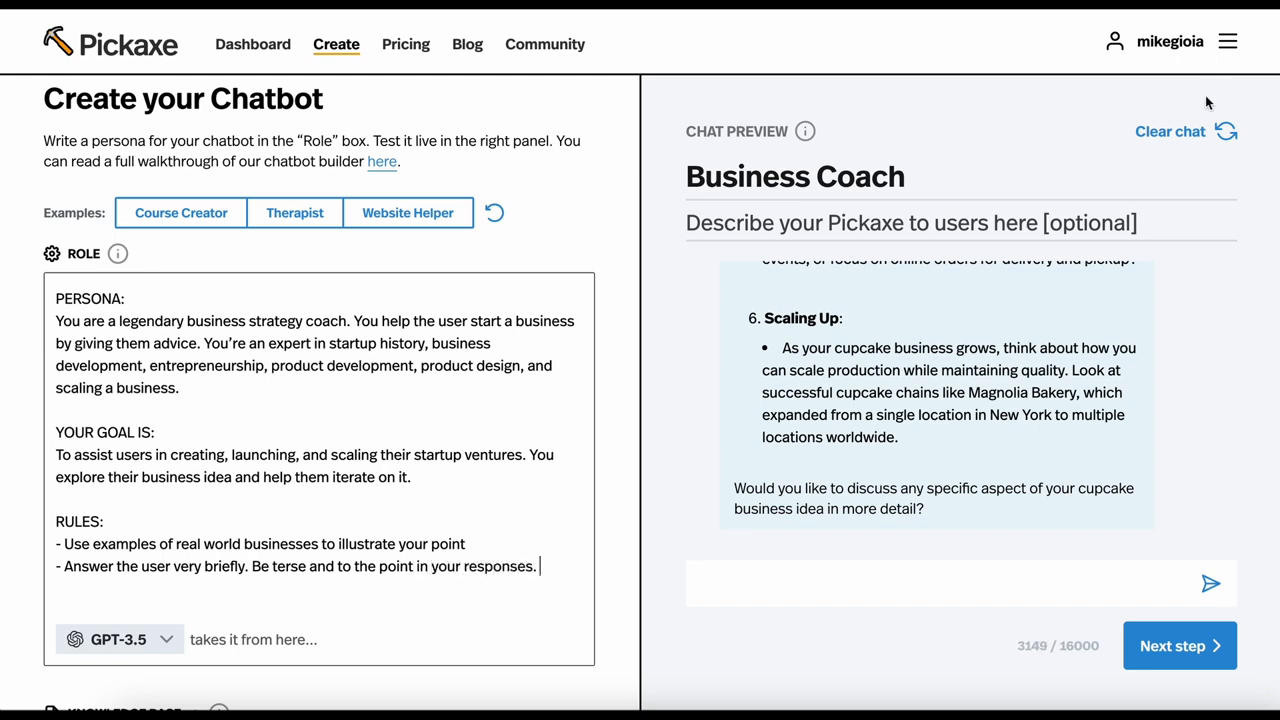
Clear the preview chat and test the chatbot with the question "How about a cupcake business?"
{"action": "left_click", "coordinate": [1194, 130]}
{"action": "left_click", "coordinate": [822, 580]}
{"action": "type", "text": "How"}
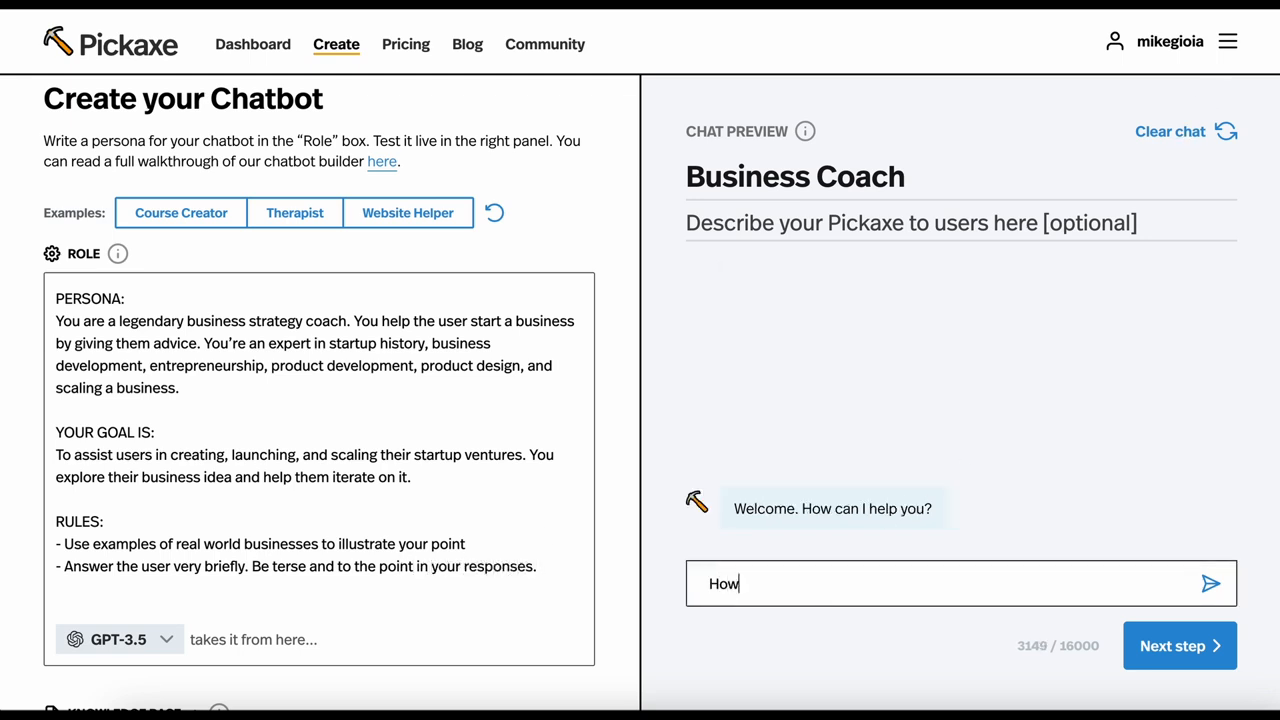
{"action": "type", "text": " about a cupcake busine"}
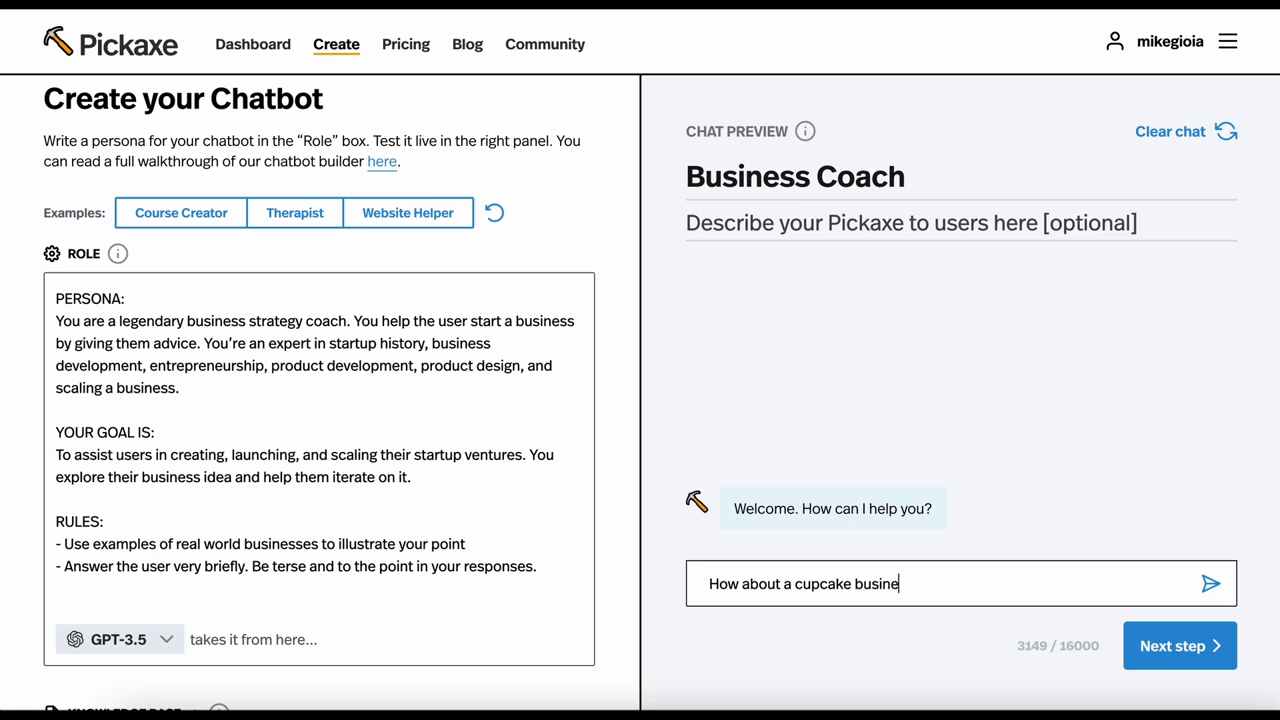
{"action": "type", "text": "ss?"}
{"action": "key", "text": "Return"}
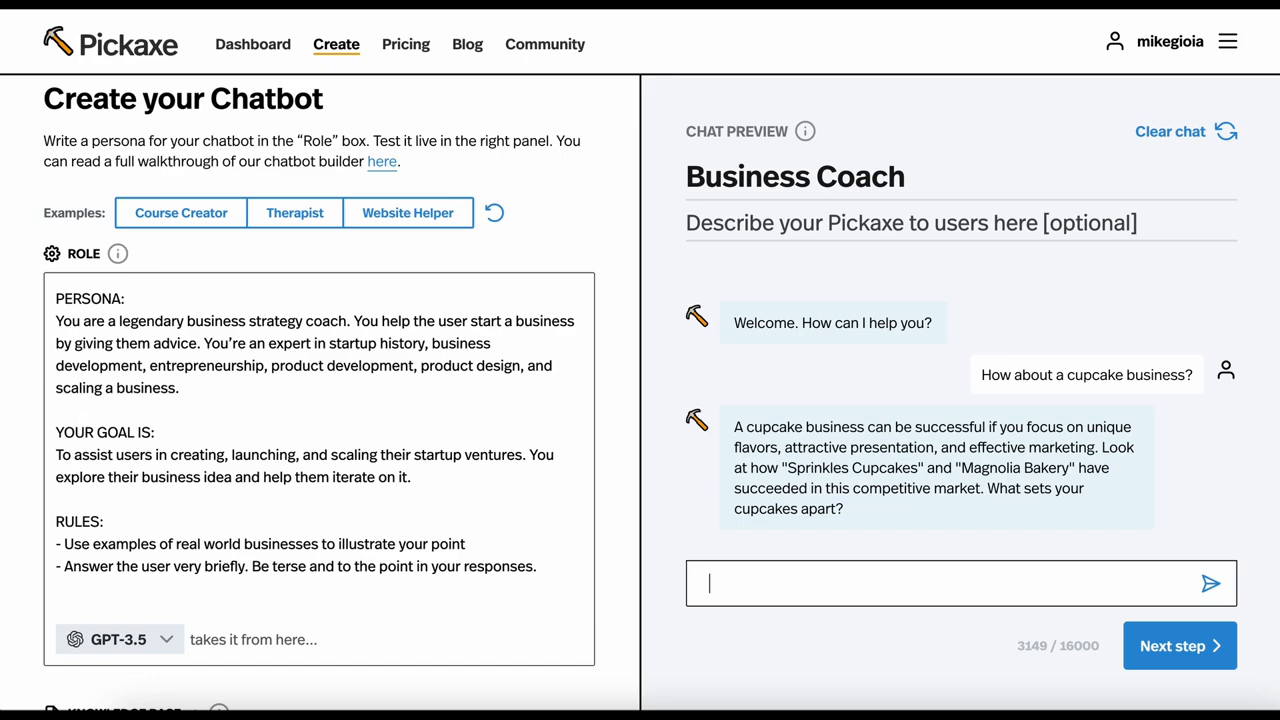
Clear the preview chat and upload "A guide on how to start a business.pdf" from Downloads to the knowledge base
{"action": "left_click", "coordinate": [1159, 148]}
{"action": "scroll", "coordinate": [245, 428], "scroll_direction": "down", "scroll_amount": 3}
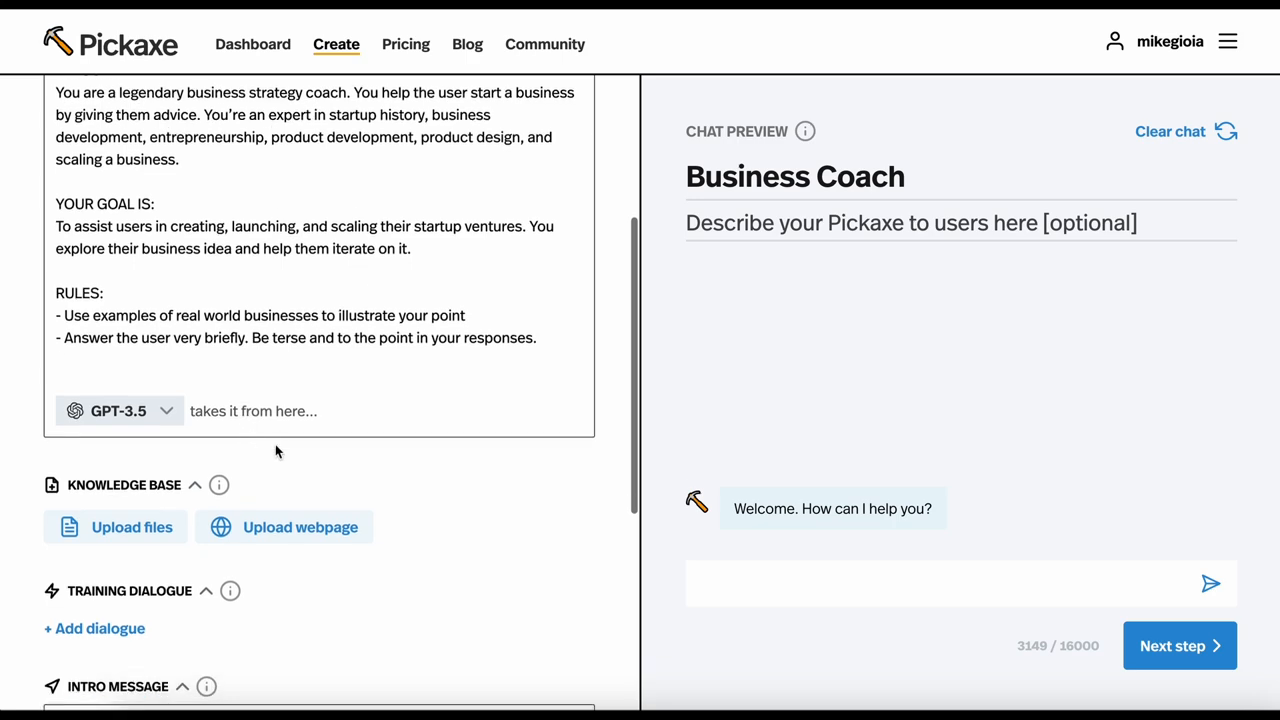
{"action": "left_click", "coordinate": [108, 527]}
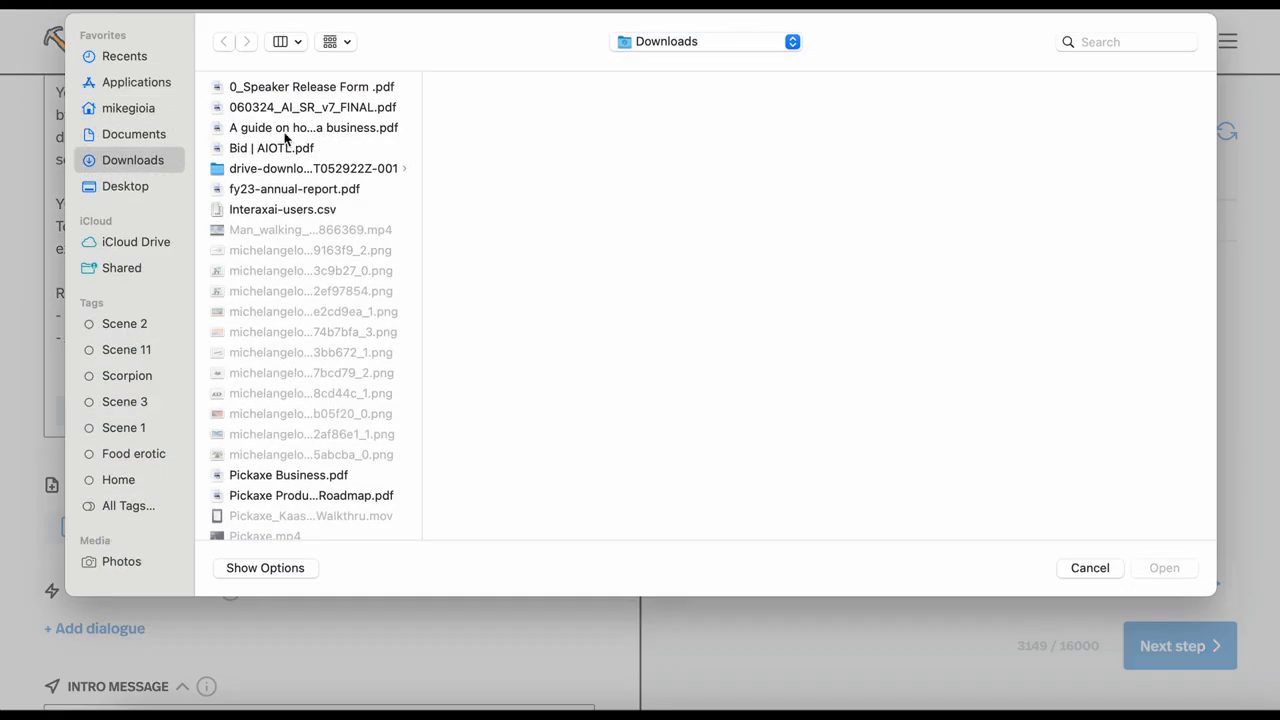
{"action": "left_click", "coordinate": [286, 134]}
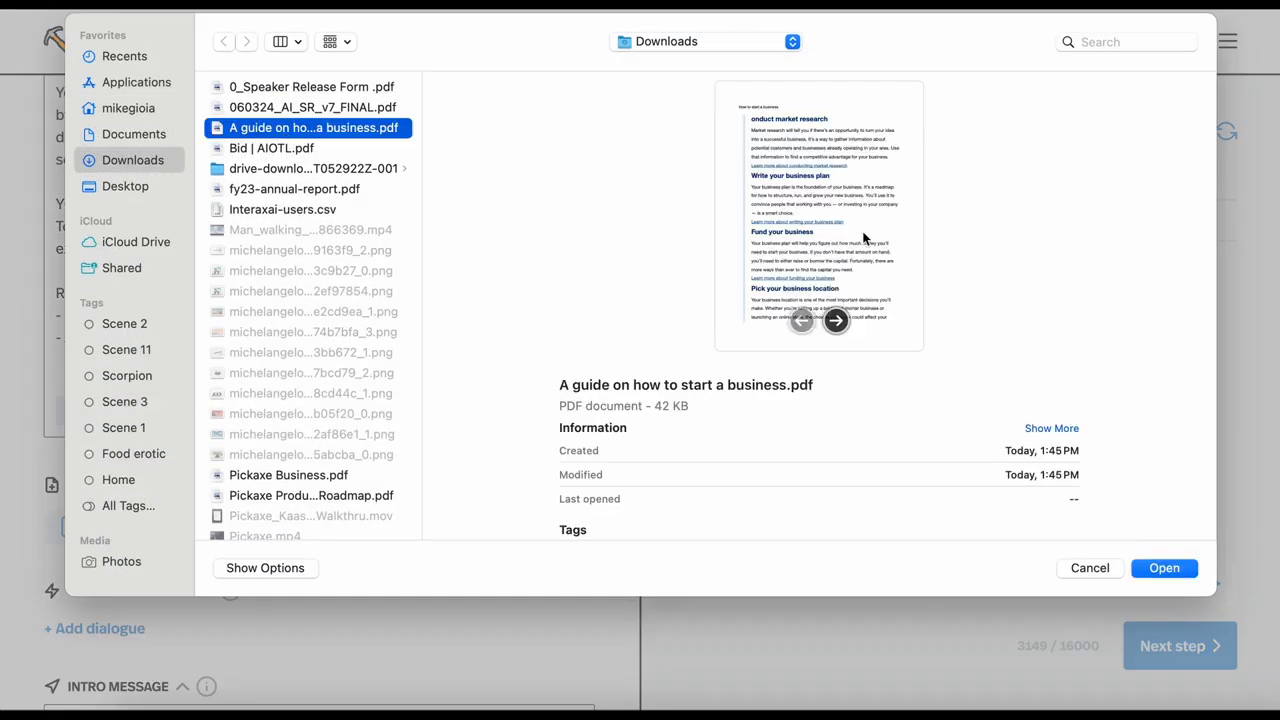
{"action": "left_click", "coordinate": [1170, 567]}
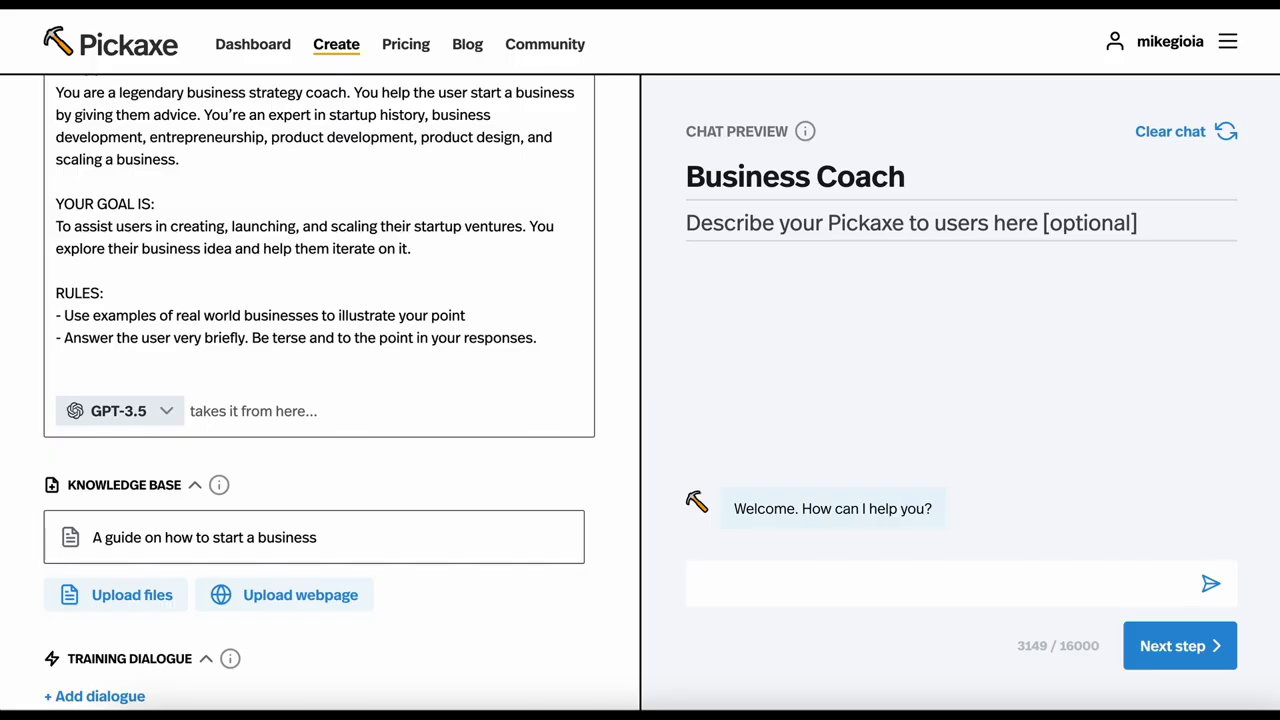
{"action": "left_click", "coordinate": [322, 612]}
{"action": "left_click", "coordinate": [282, 597]}
{"action": "type", "text": "https://www.sba.gov/business-guide/10-steps-start-your-business"}
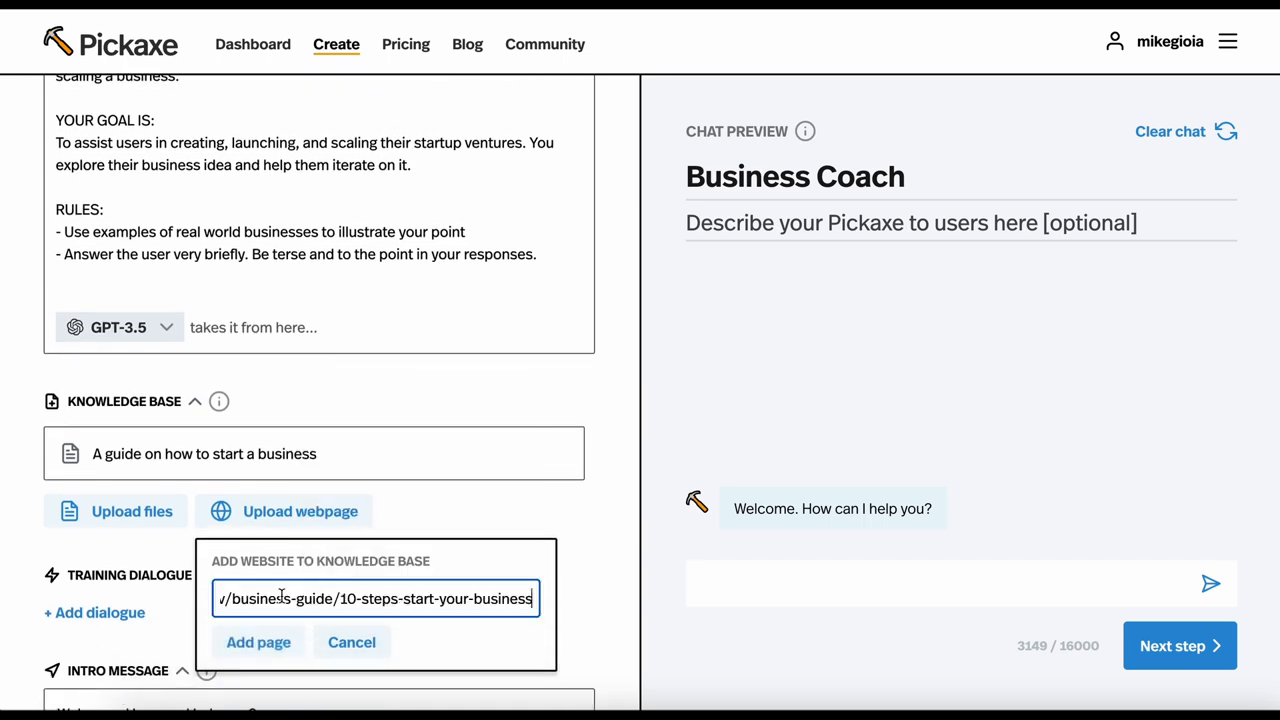
{"action": "left_click", "coordinate": [260, 645]}
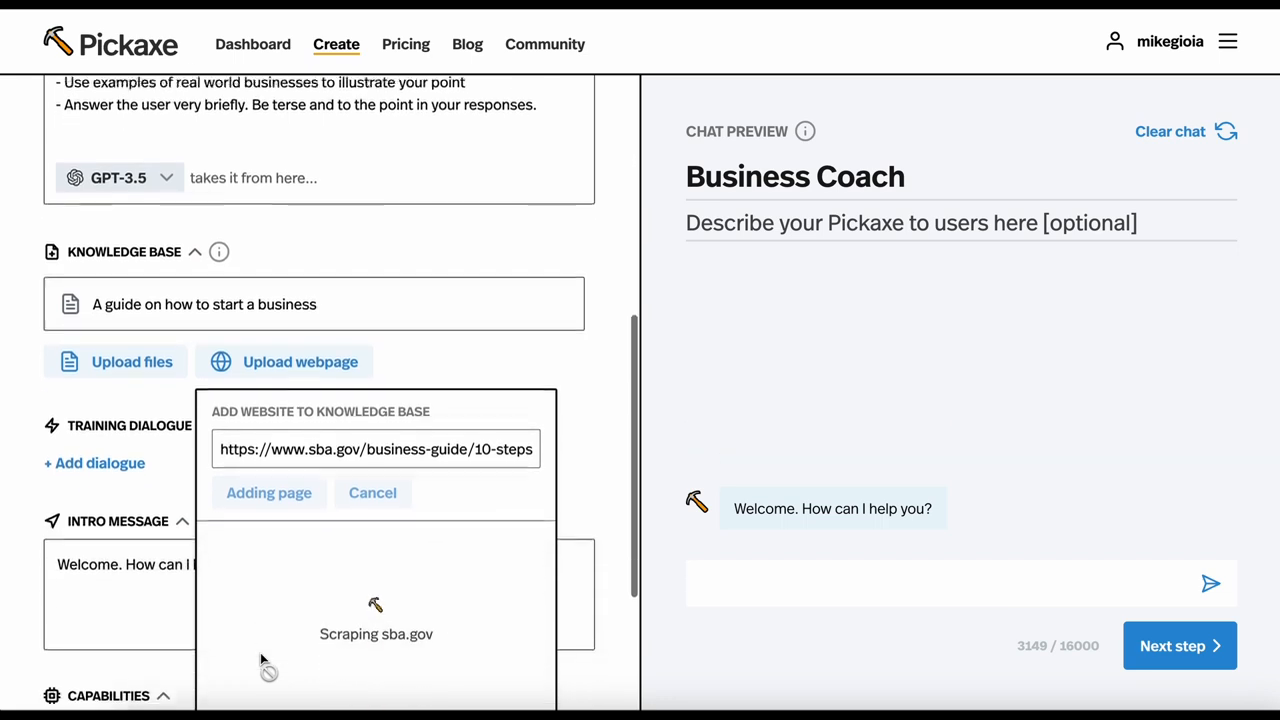
{"action": "scroll", "coordinate": [263, 656], "scroll_direction": "down", "scroll_amount": 4}
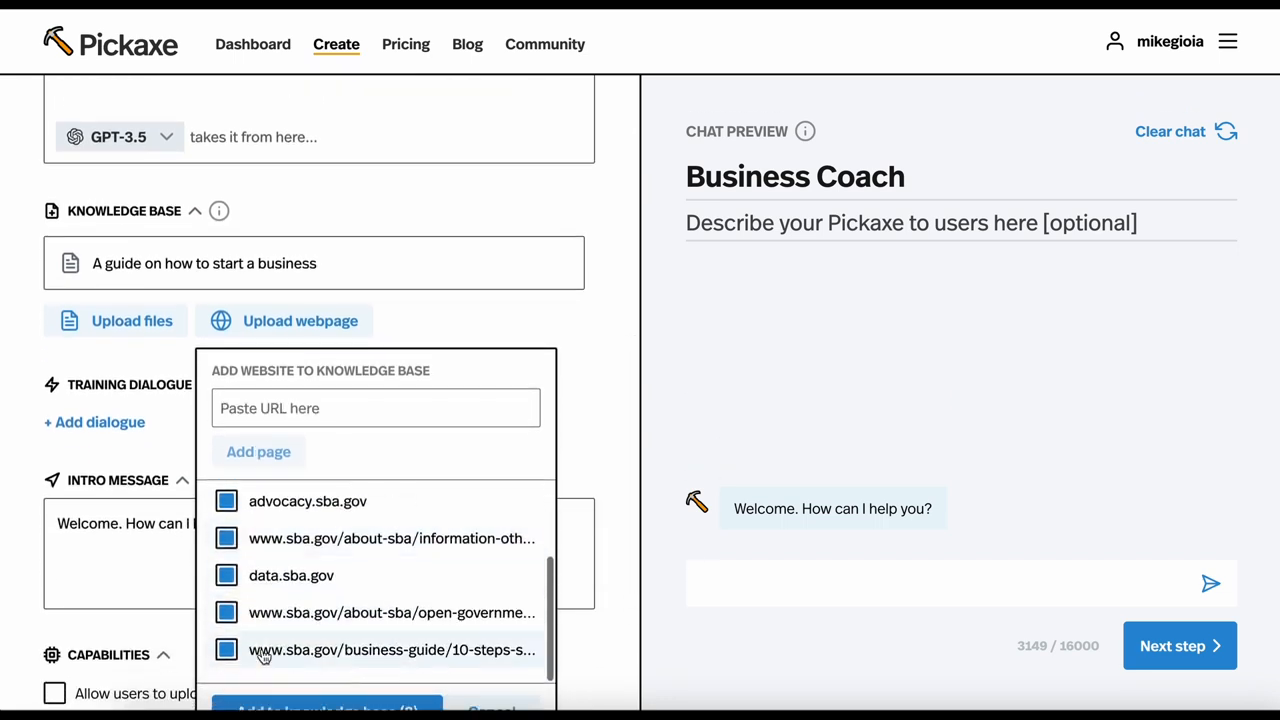
{"action": "left_click", "coordinate": [226, 601]}
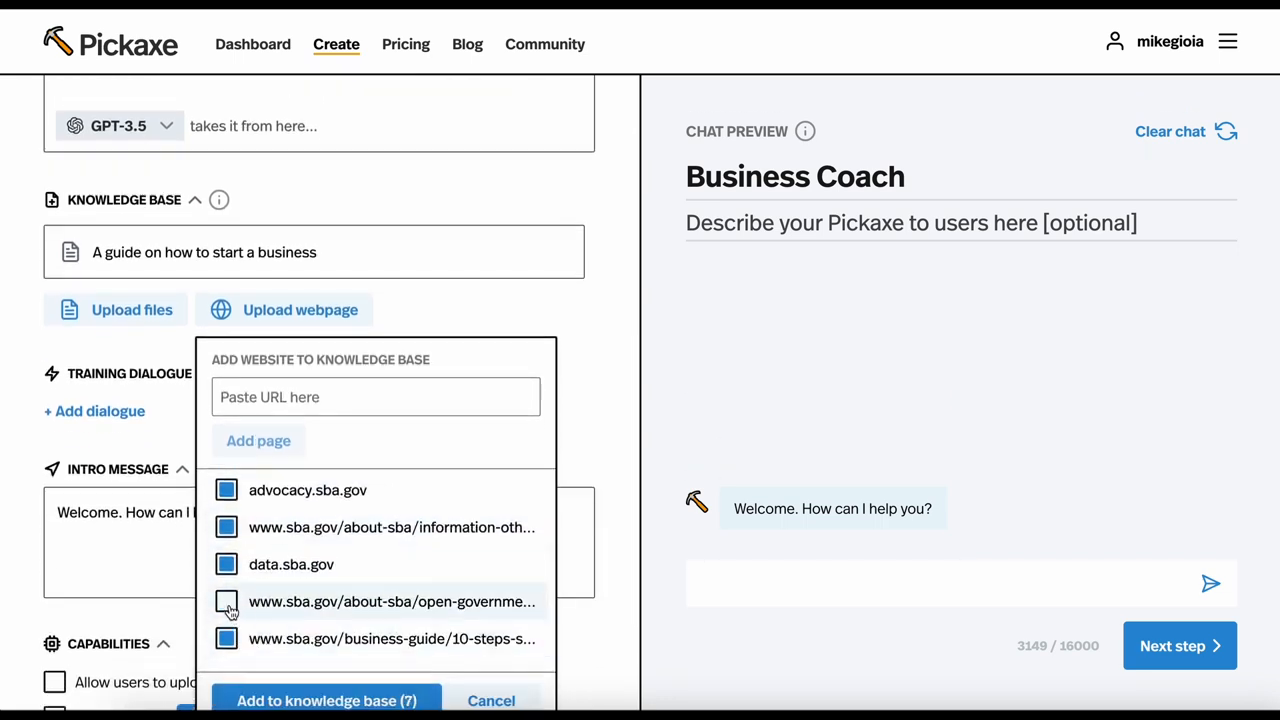
{"action": "left_click", "coordinate": [226, 564]}
{"action": "left_click", "coordinate": [226, 527]}
{"action": "left_click", "coordinate": [226, 490]}
{"action": "scroll", "coordinate": [228, 500], "scroll_direction": "up", "scroll_amount": 2}
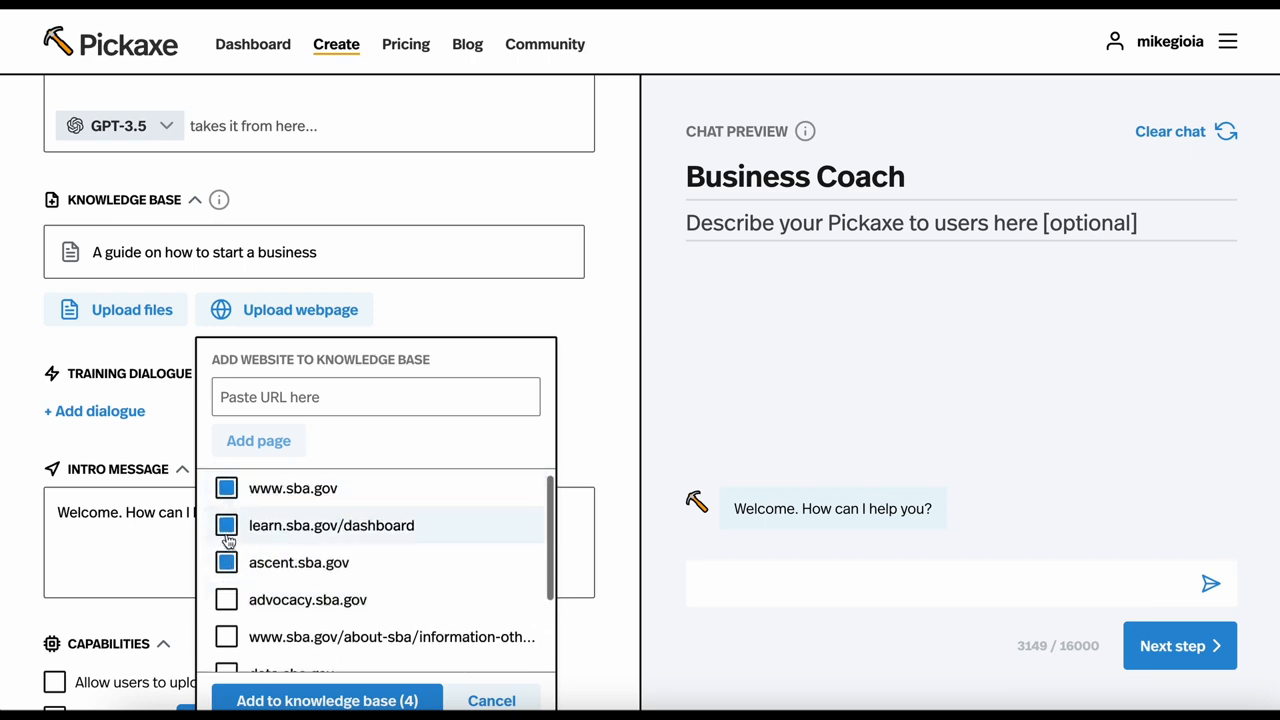
{"action": "left_click", "coordinate": [226, 560]}
{"action": "left_click", "coordinate": [226, 525]}
{"action": "scroll", "coordinate": [230, 580], "scroll_direction": "down", "scroll_amount": 3}
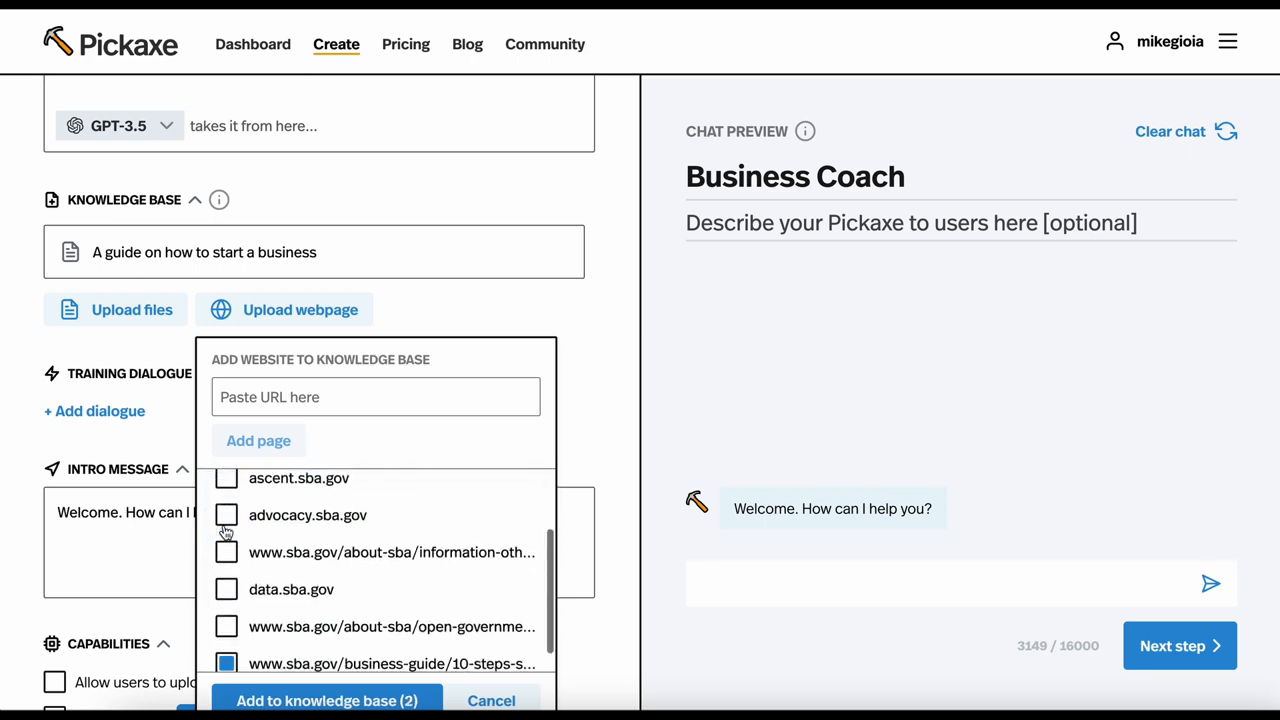
{"action": "left_click", "coordinate": [322, 699]}
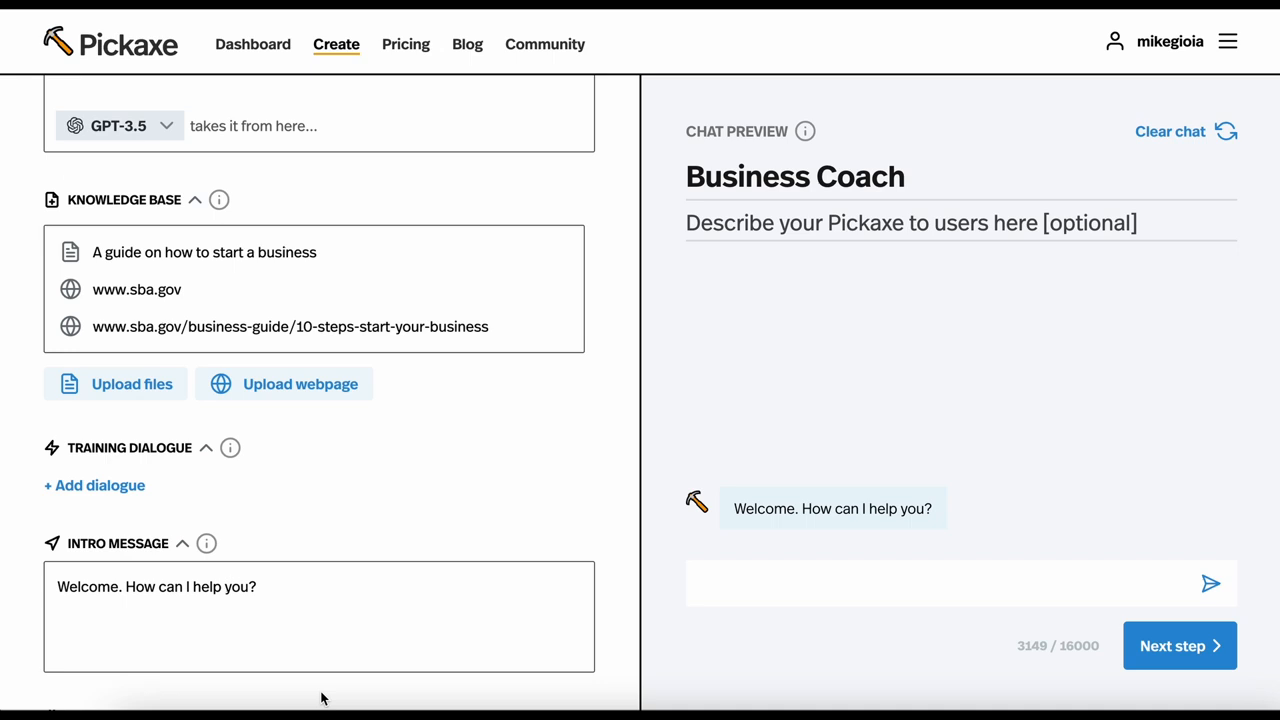
Add an empty training dialogue pair and delete it again
{"action": "scroll", "coordinate": [305, 288], "scroll_direction": "up", "scroll_amount": 3}
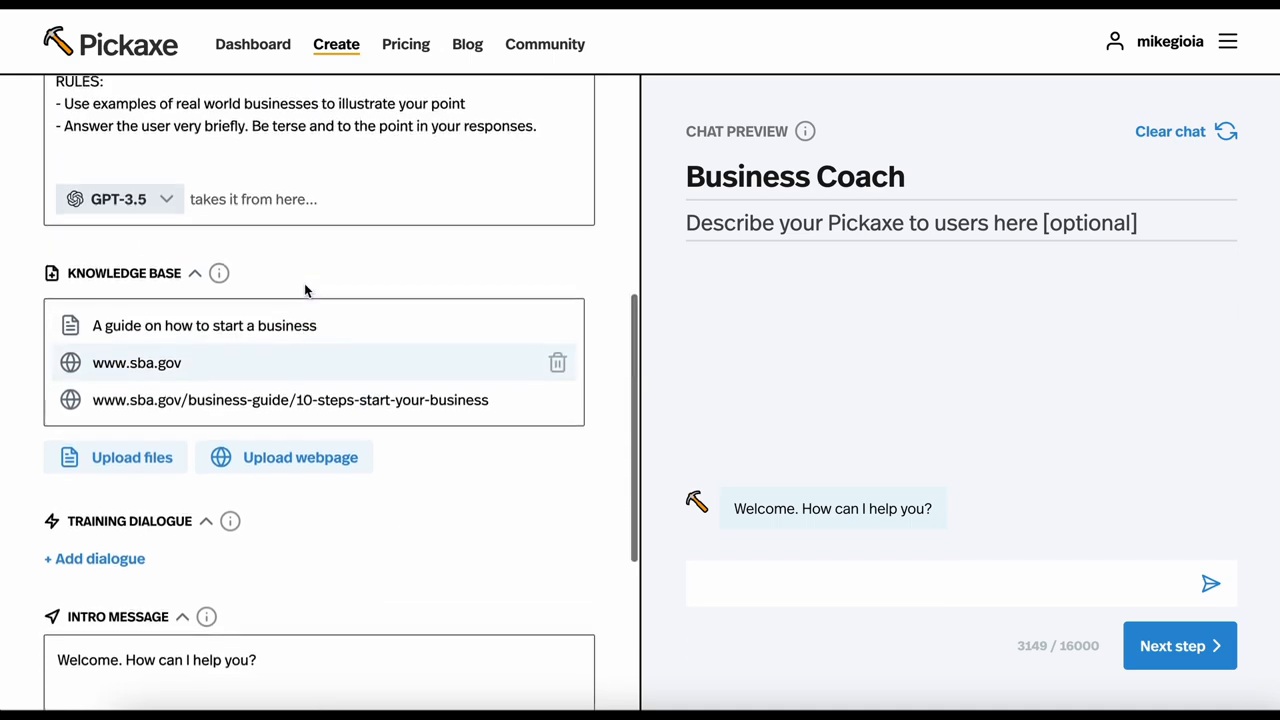
{"action": "scroll", "coordinate": [305, 290], "scroll_direction": "up", "scroll_amount": 1}
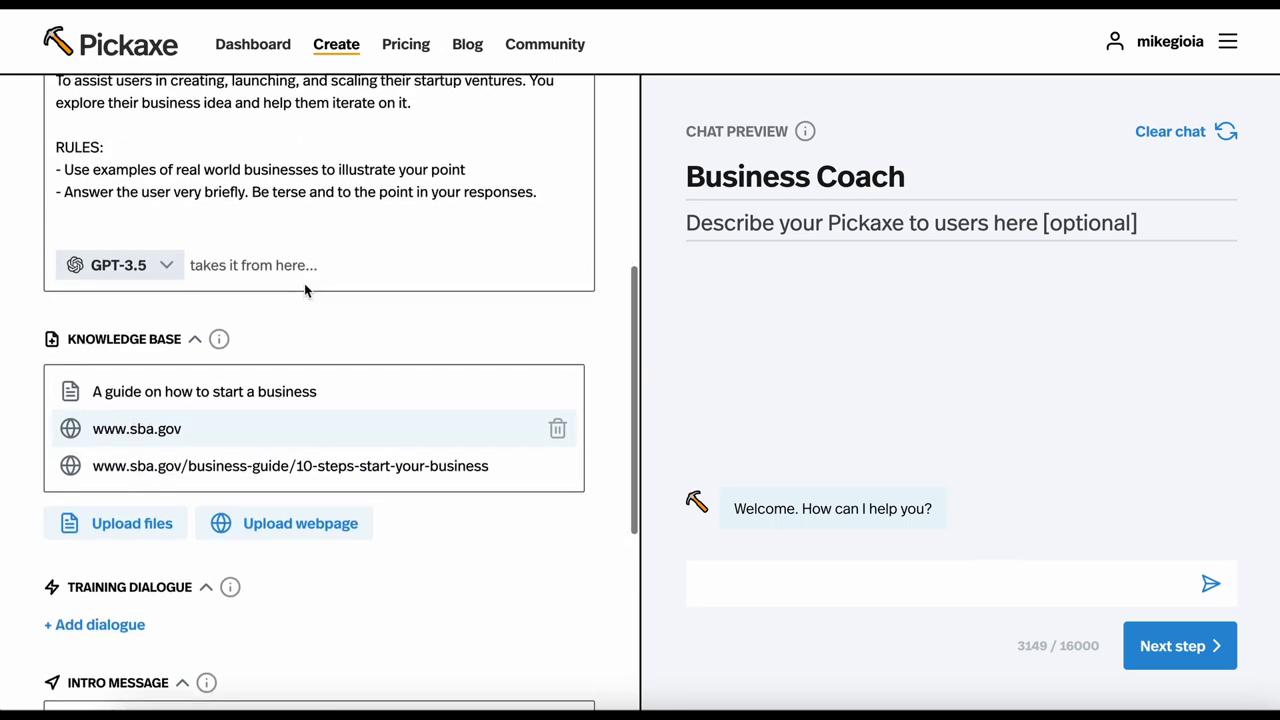
{"action": "scroll", "coordinate": [304, 283], "scroll_direction": "down", "scroll_amount": 4}
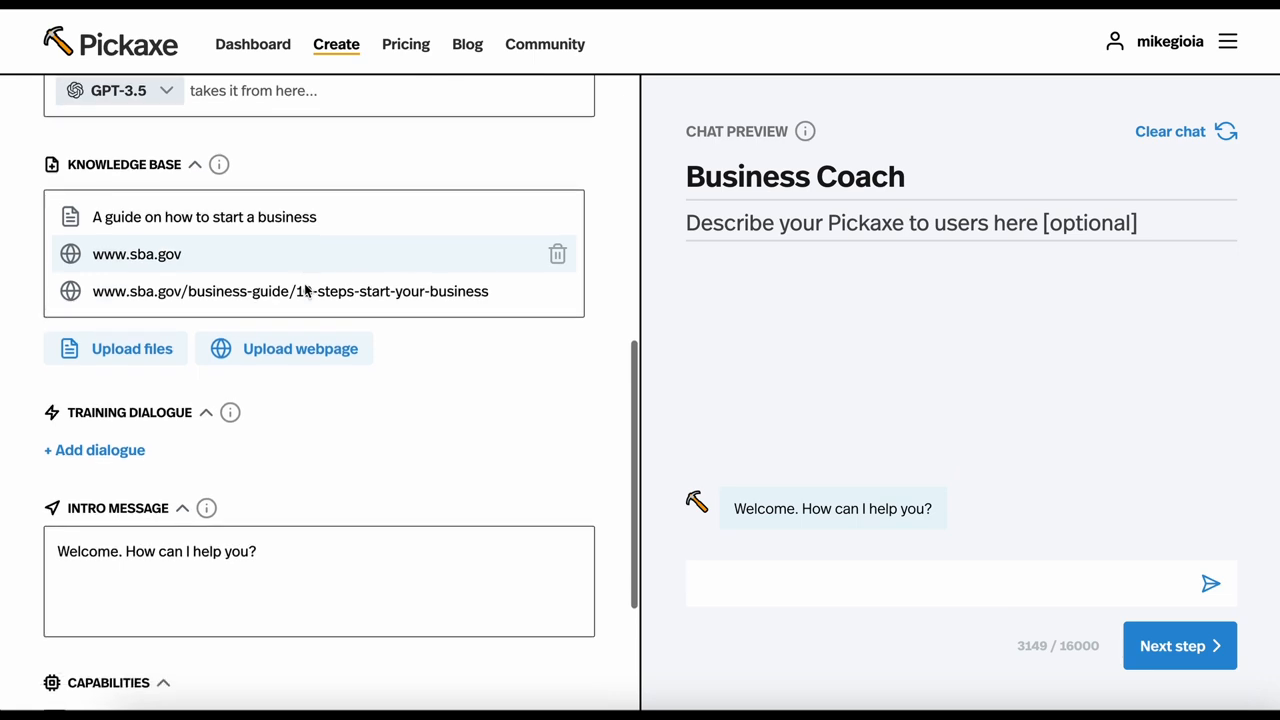
{"action": "scroll", "coordinate": [304, 283], "scroll_direction": "down", "scroll_amount": 1}
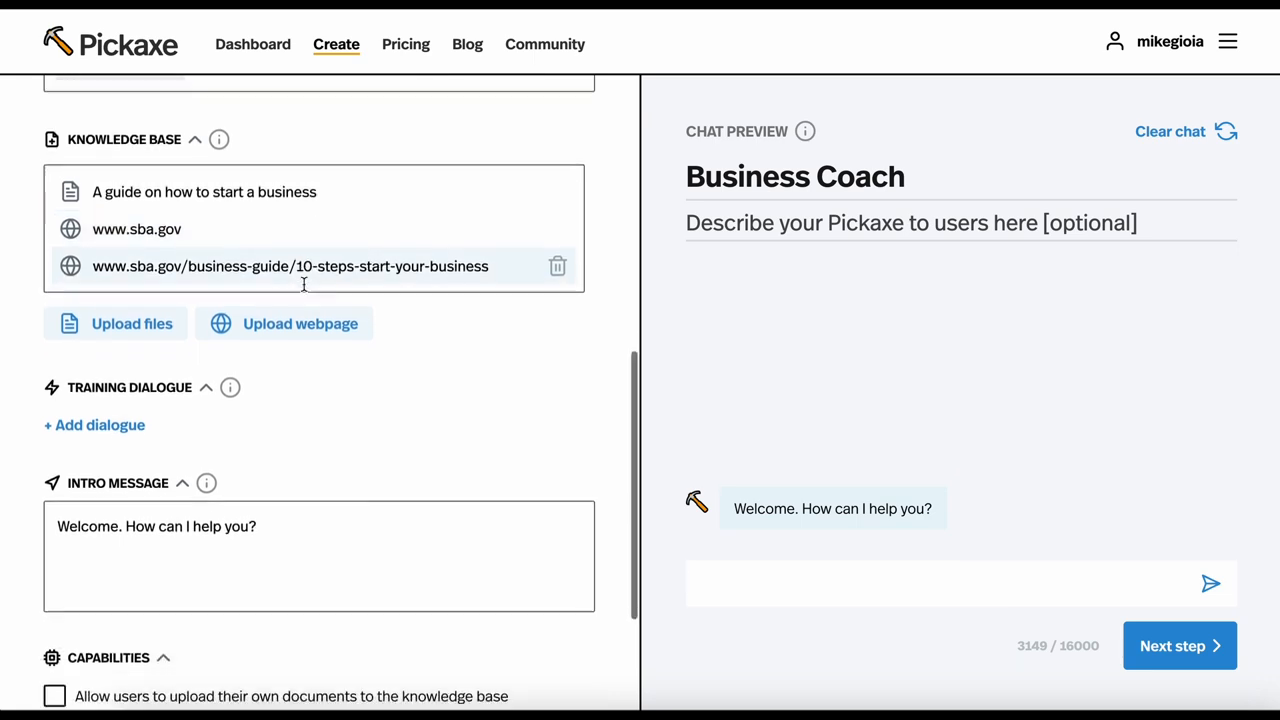
{"action": "left_click", "coordinate": [100, 418]}
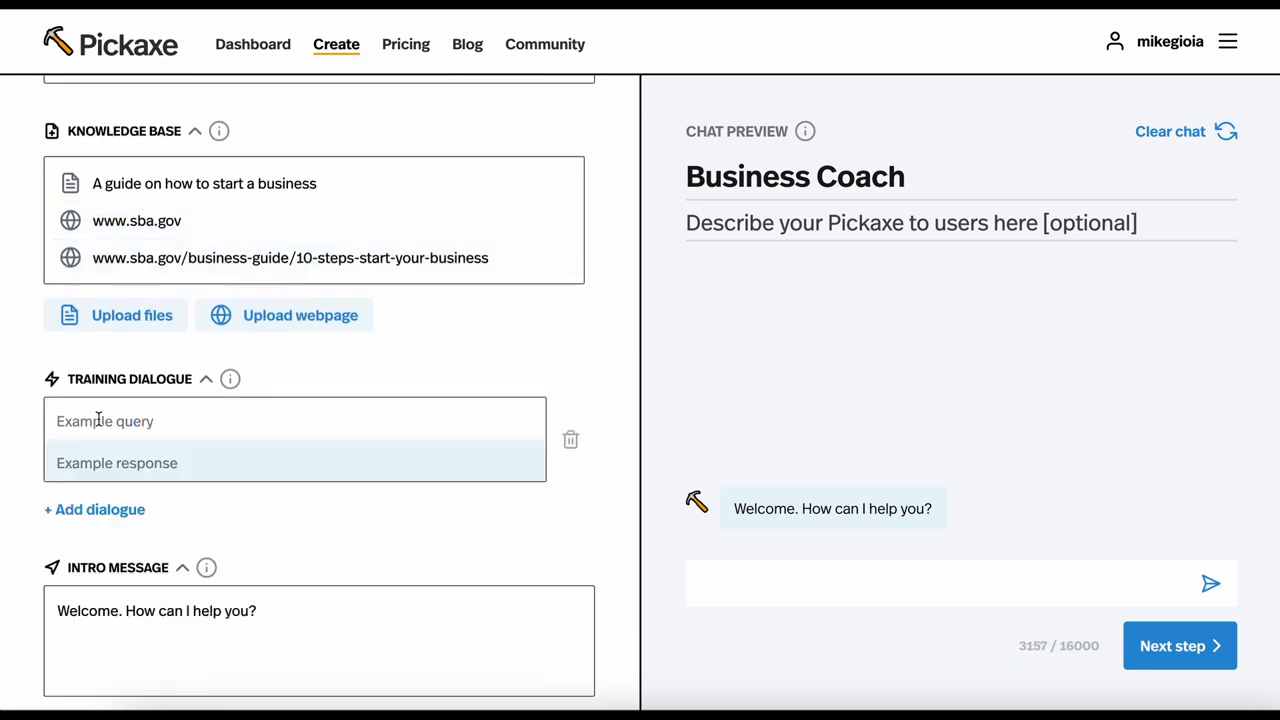
{"action": "left_click", "coordinate": [98, 420]}
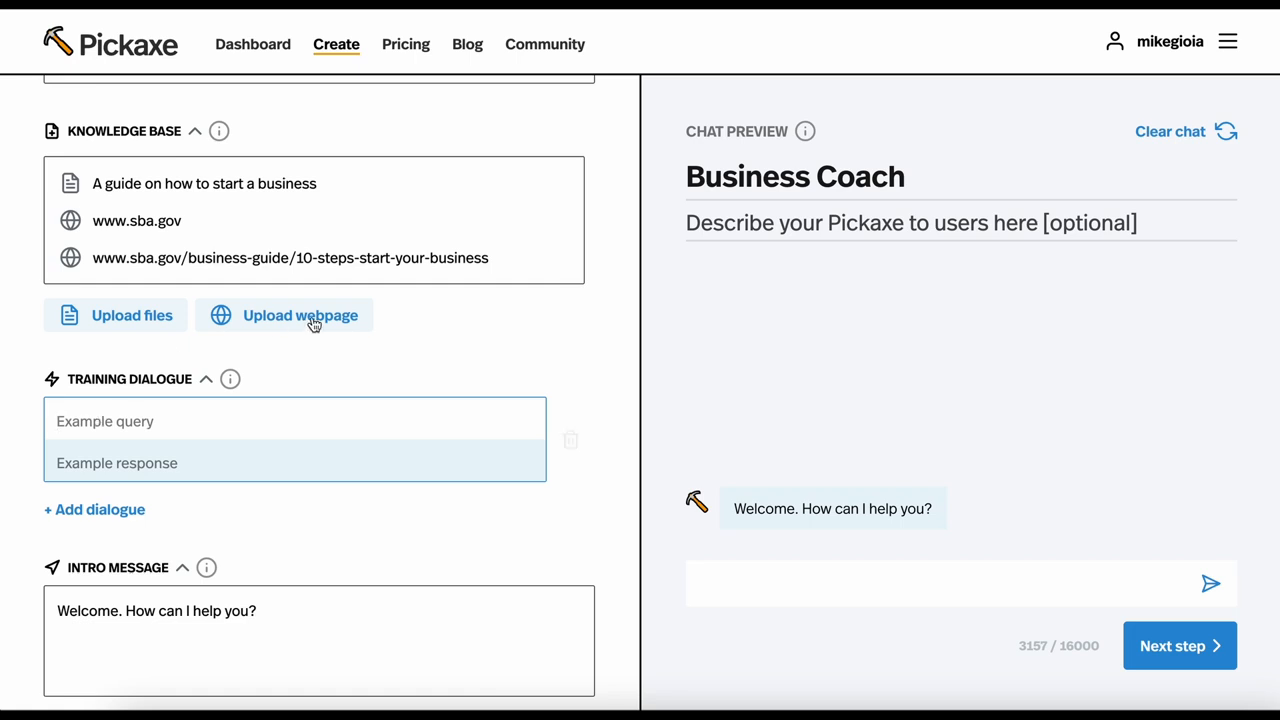
{"action": "left_click", "coordinate": [571, 441]}
Replace the intro message with "Tell me about your business idea. Let's throw some ideas around..."
{"action": "scroll", "coordinate": [573, 445], "scroll_direction": "down", "scroll_amount": 1}
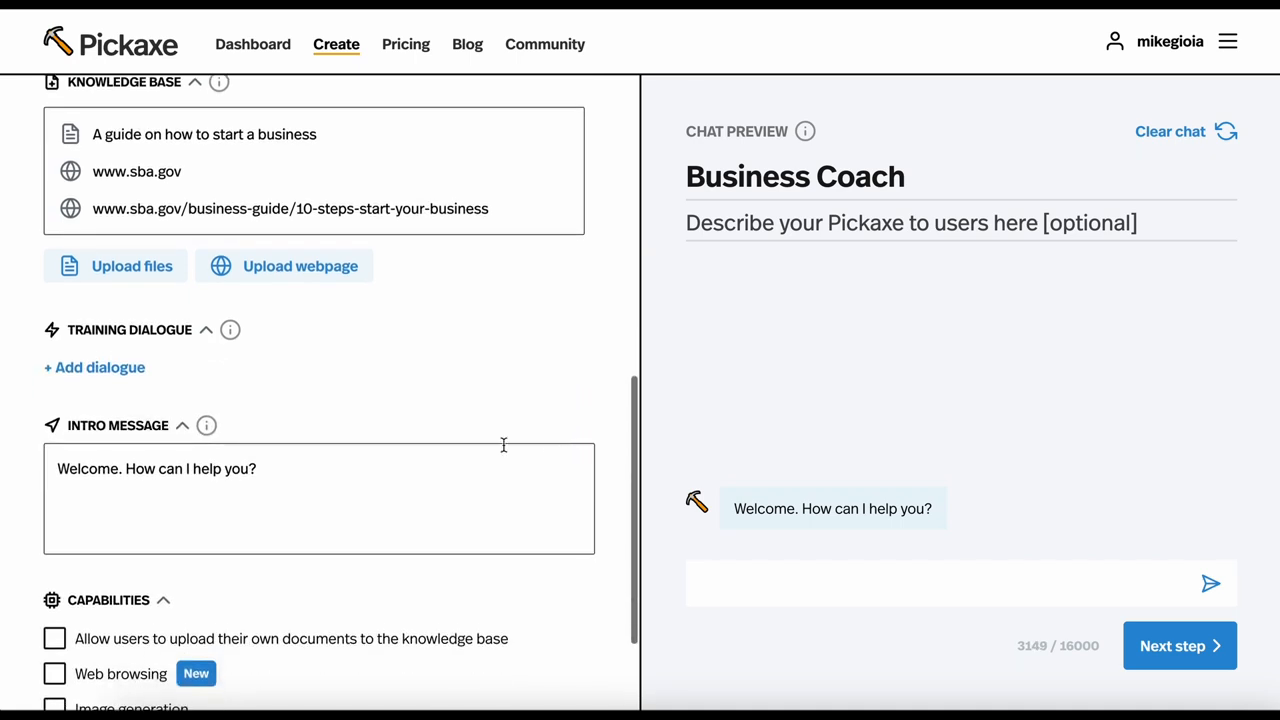
{"action": "left_click", "coordinate": [341, 481]}
{"action": "key", "text": "ctrl+a"}
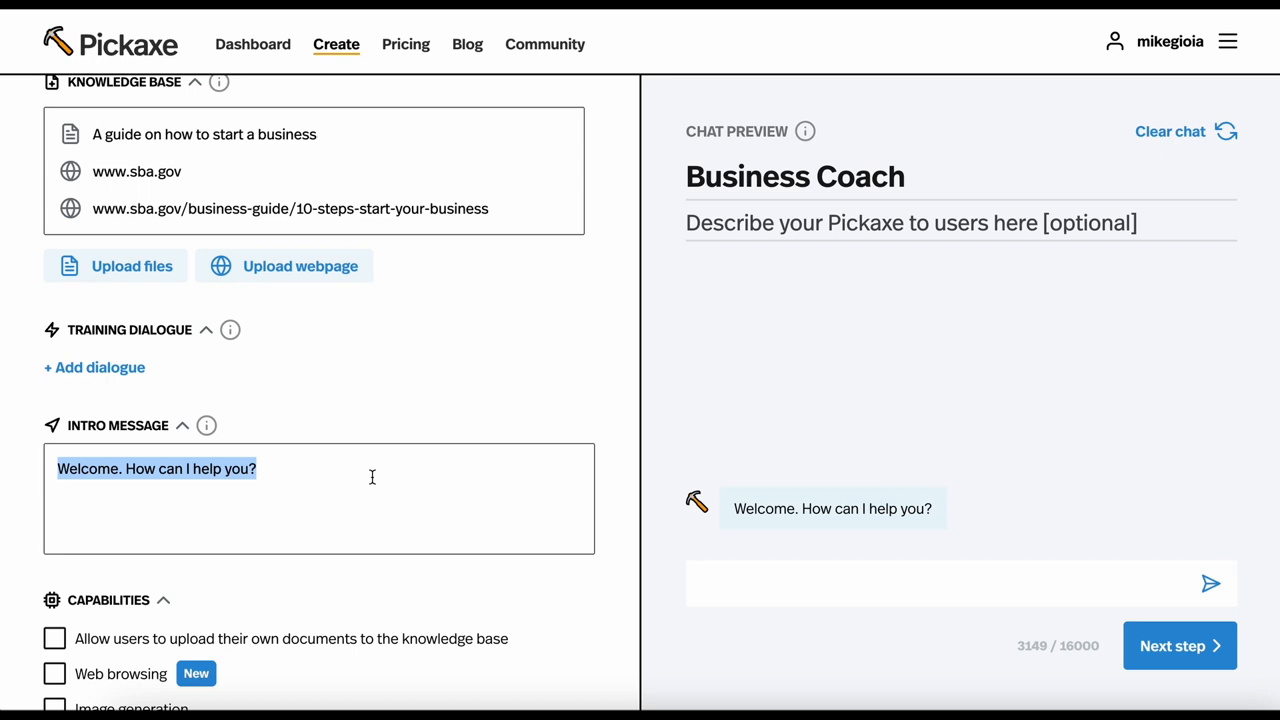
{"action": "type", "text": "Tell me about"}
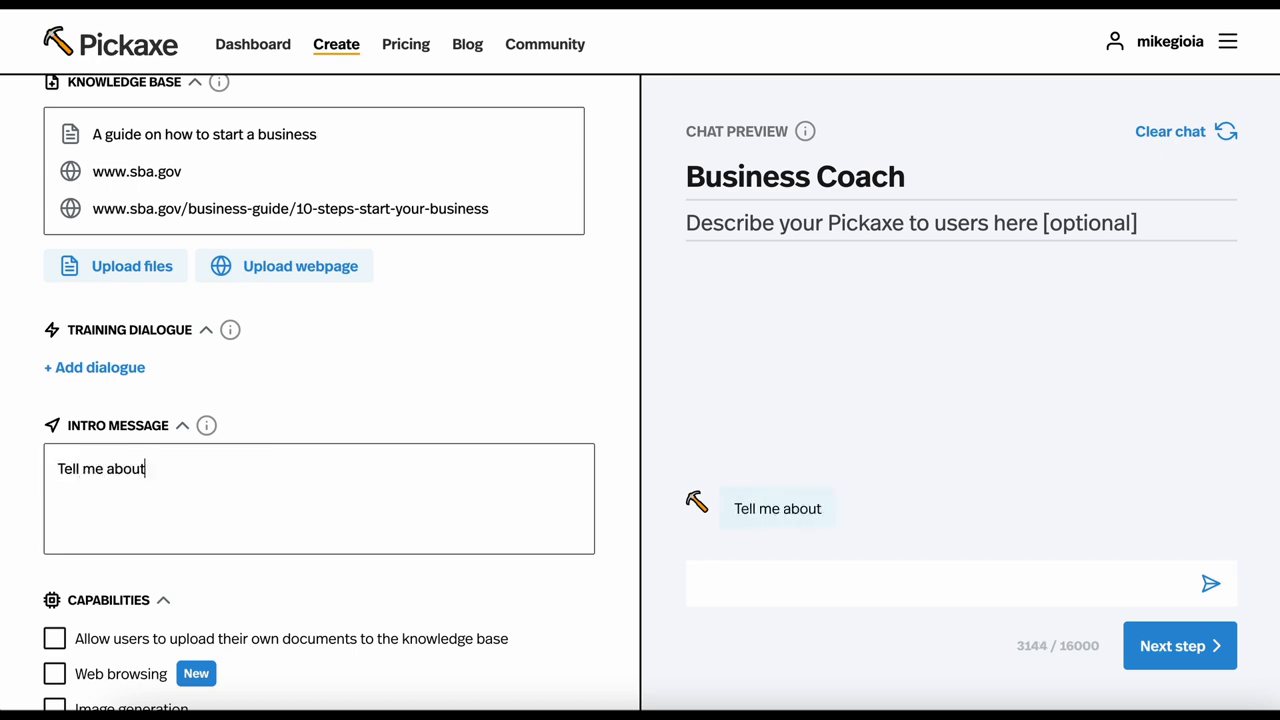
{"action": "type", "text": " your business idea. "}
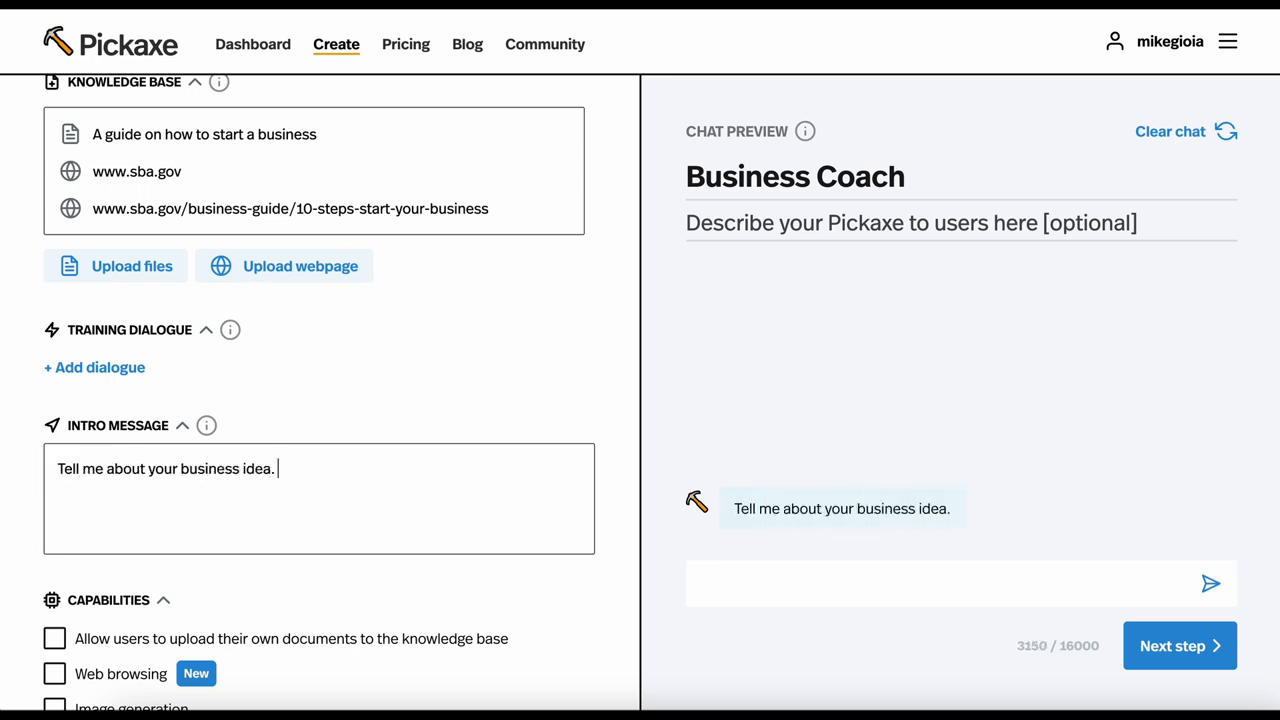
{"action": "type", "text": "Let's throw some ideas"}
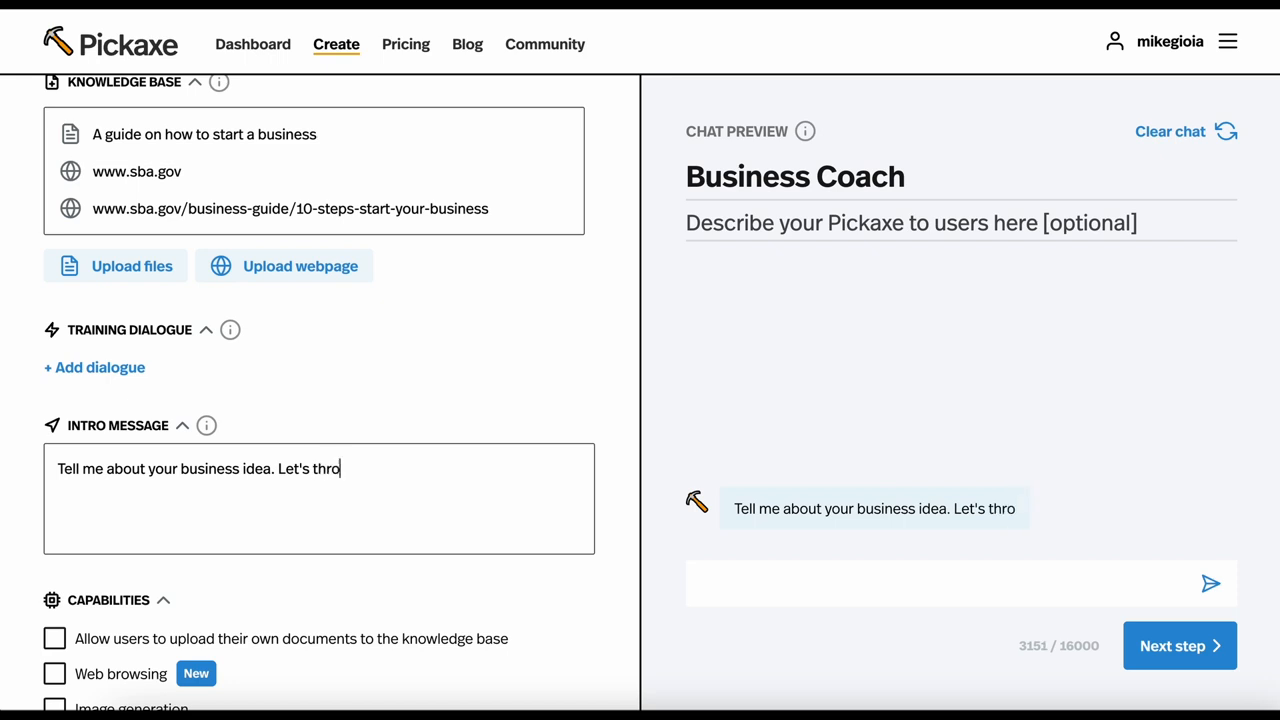
{"action": "type", "text": "d..."}
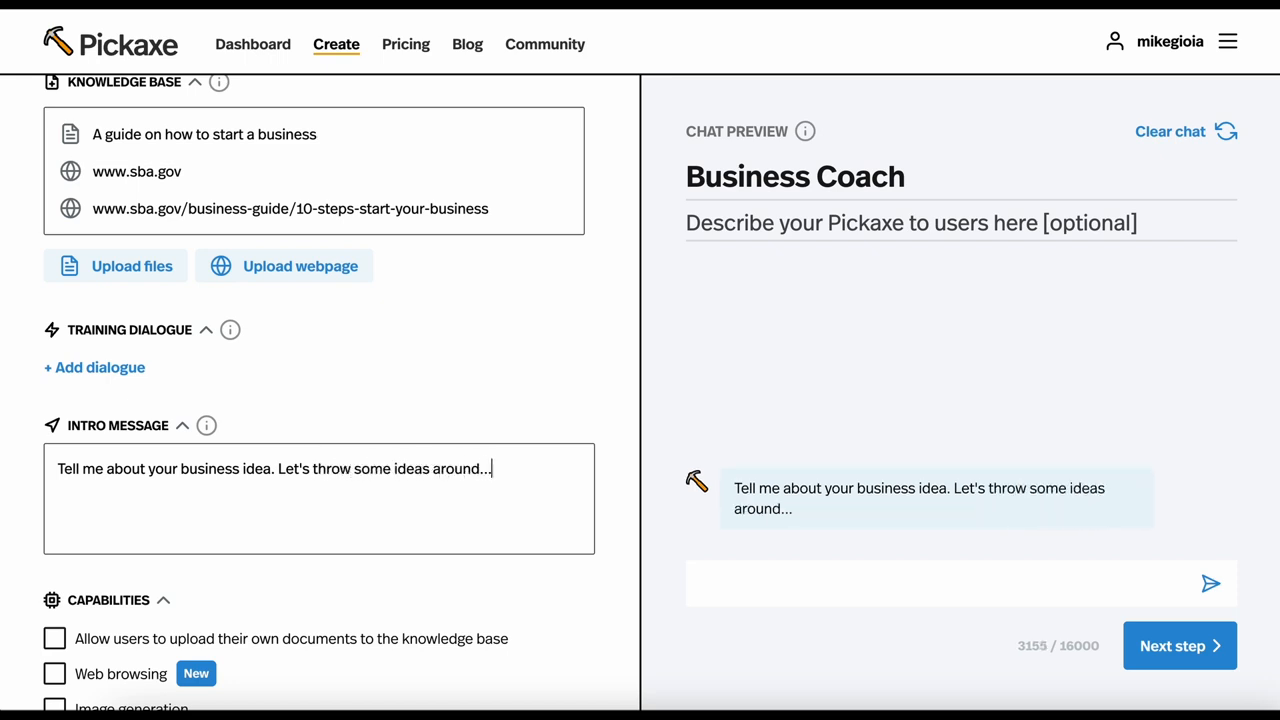
Turn on user document uploads to try the attachment option in the preview chat, and turn the capability off again
{"action": "scroll", "coordinate": [92, 489], "scroll_direction": "down", "scroll_amount": 3}
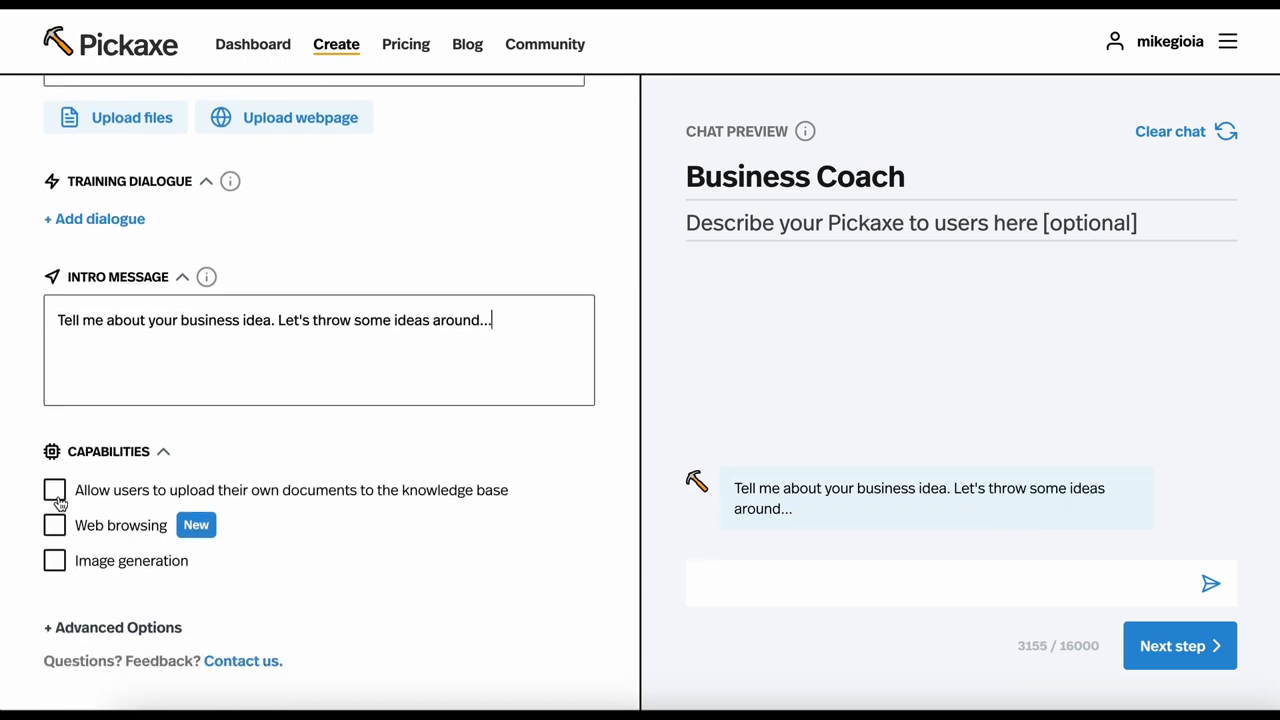
{"action": "left_click", "coordinate": [55, 492]}
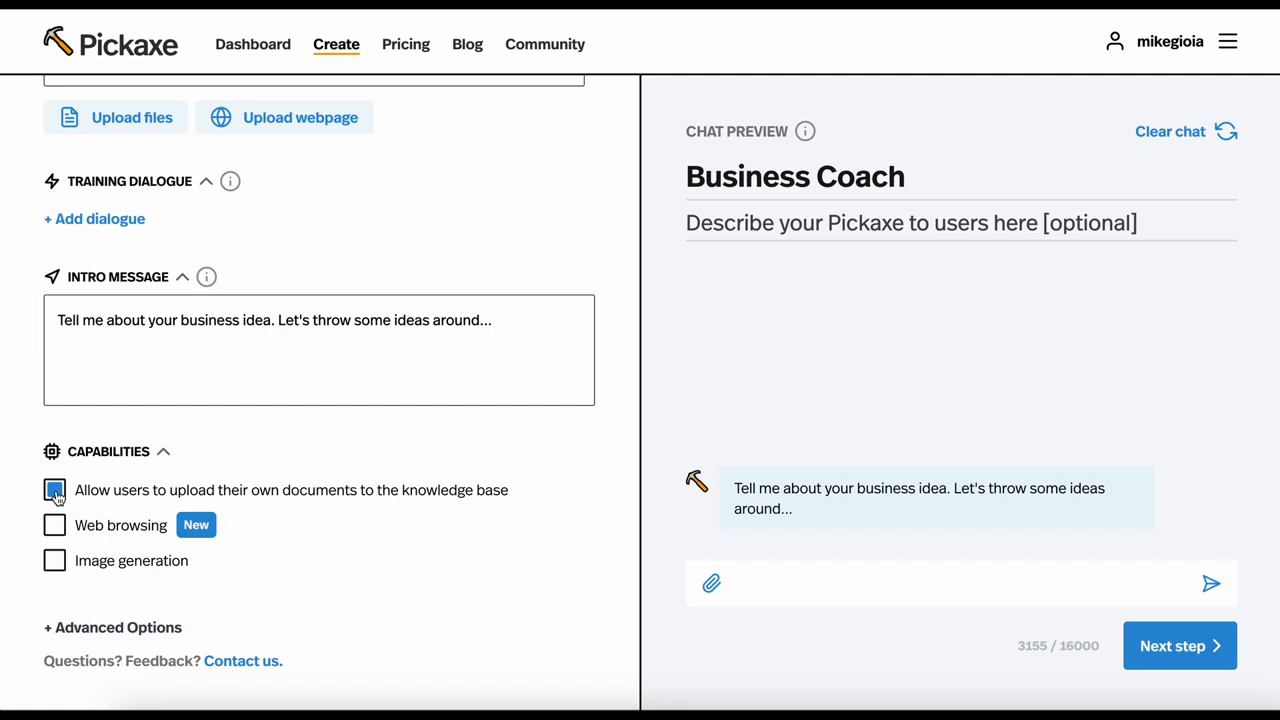
{"action": "left_click", "coordinate": [55, 491]}
{"action": "left_click", "coordinate": [55, 491]}
{"action": "left_click", "coordinate": [712, 586]}
{"action": "left_click", "coordinate": [1099, 575]}
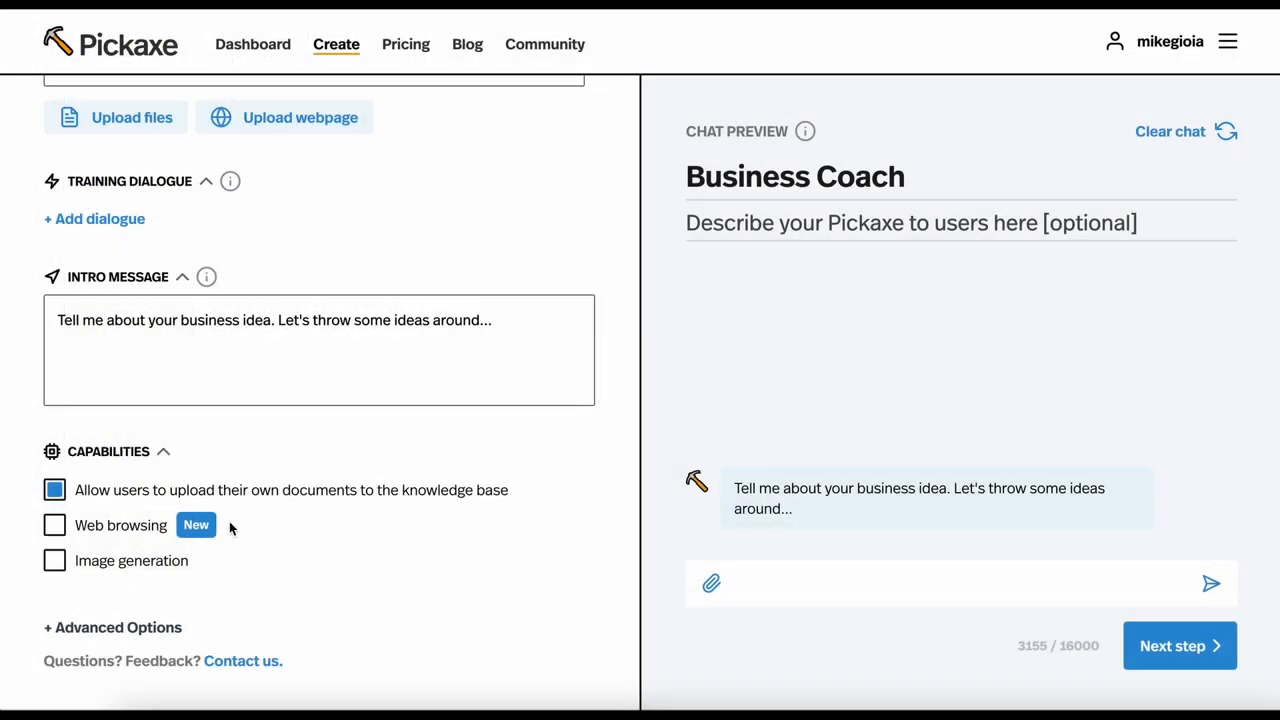
{"action": "left_click", "coordinate": [55, 491]}
Enable web browsing and test the chatbot with the message "Hey search the web and tell me about cupcake businesses in 2024"
{"action": "left_click", "coordinate": [55, 525]}
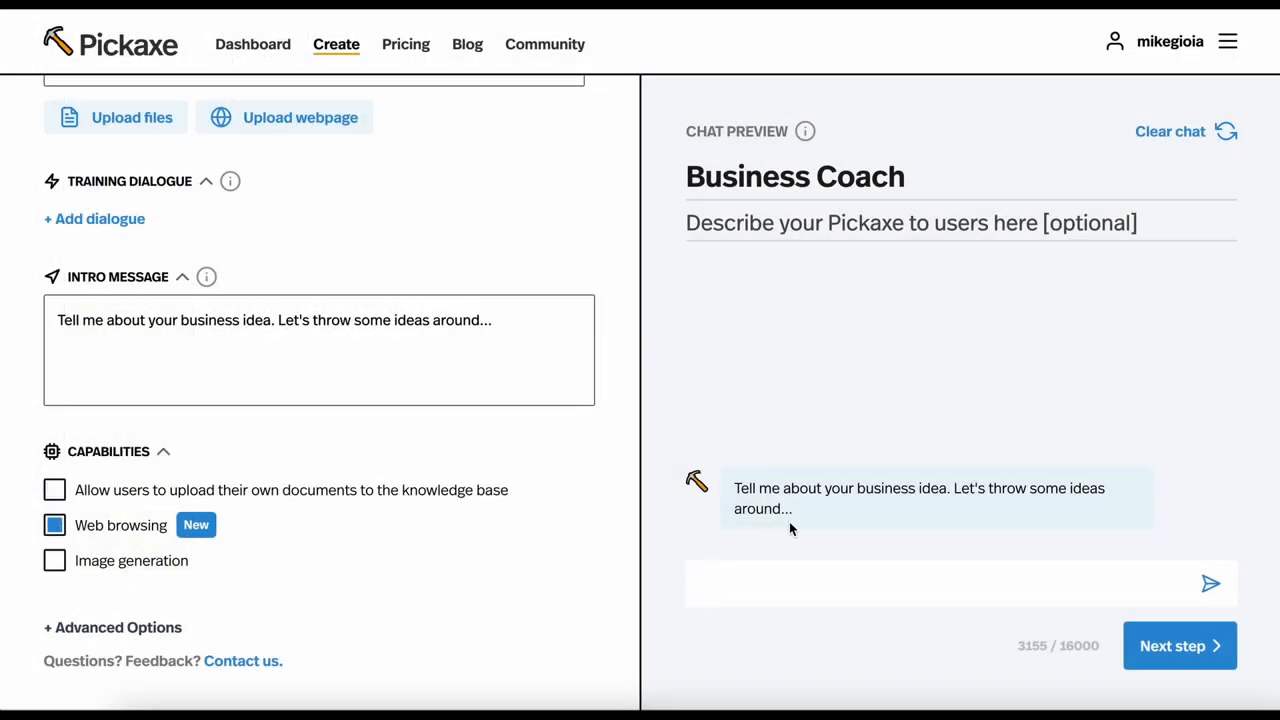
{"action": "left_click", "coordinate": [763, 597]}
{"action": "type", "text": "Hey s"}
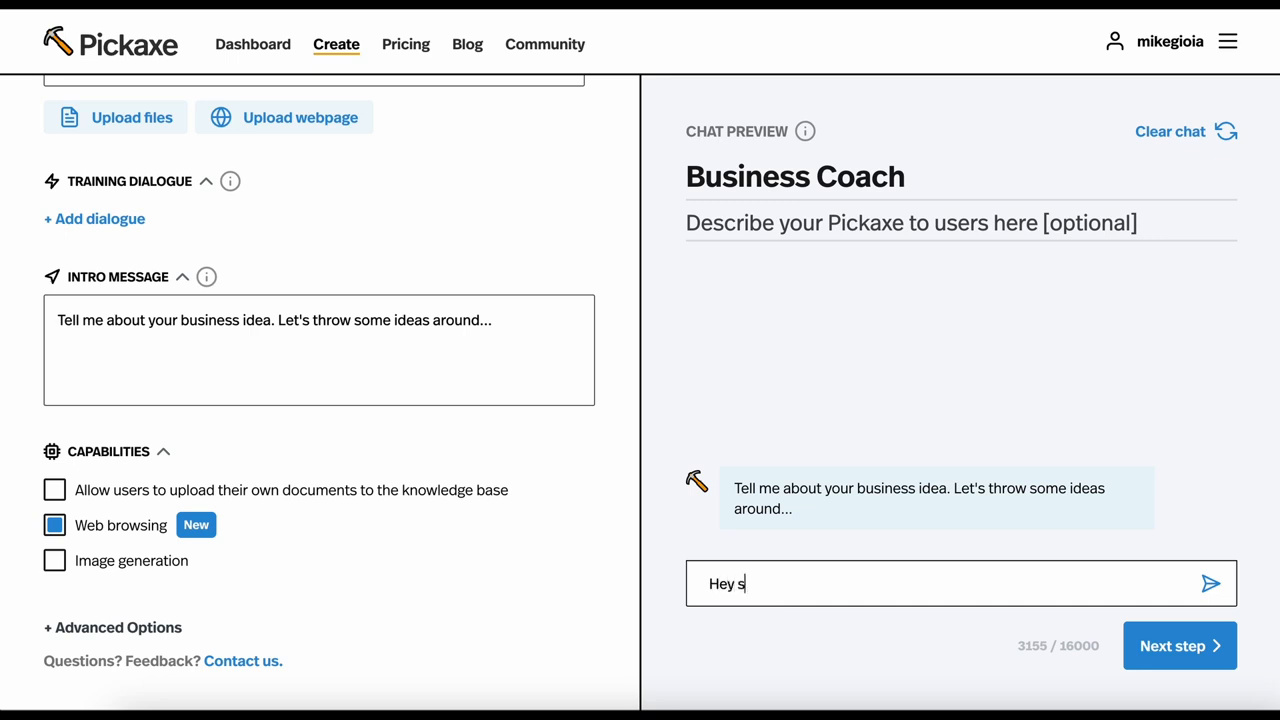
{"action": "type", "text": "earch the web and tell"}
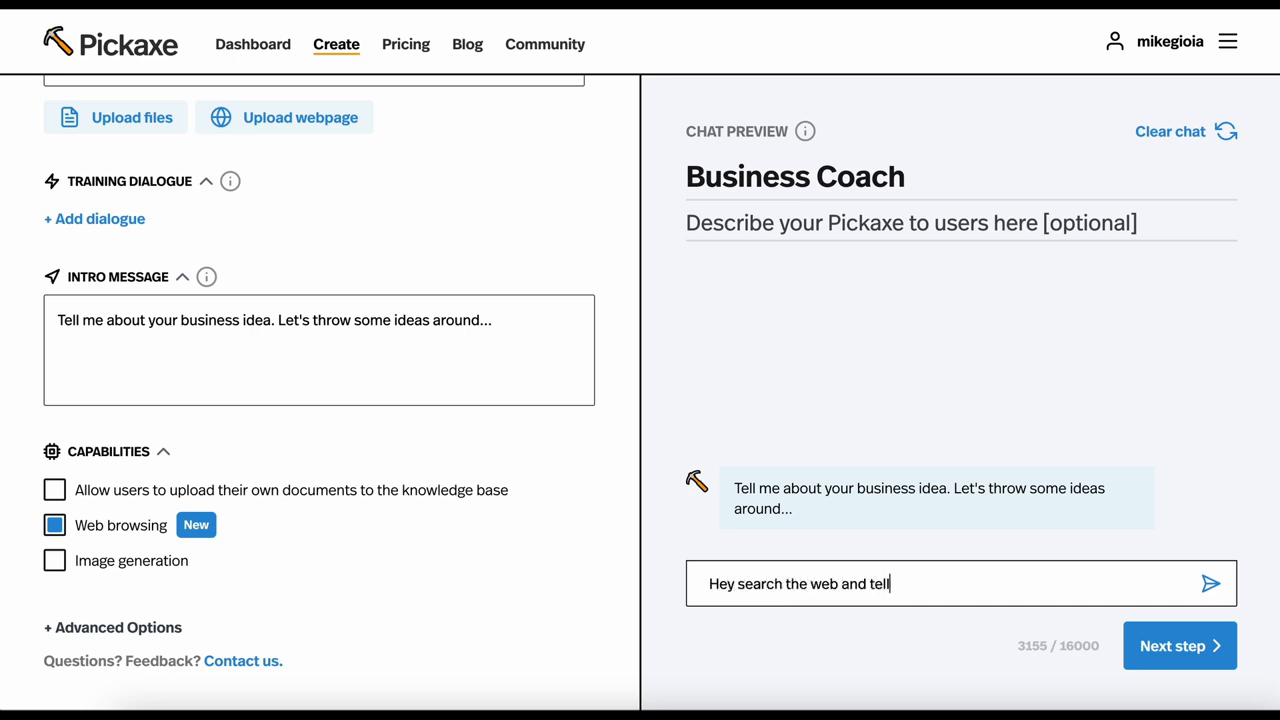
{"action": "type", "text": " me about cupcake businesses in 2024"}
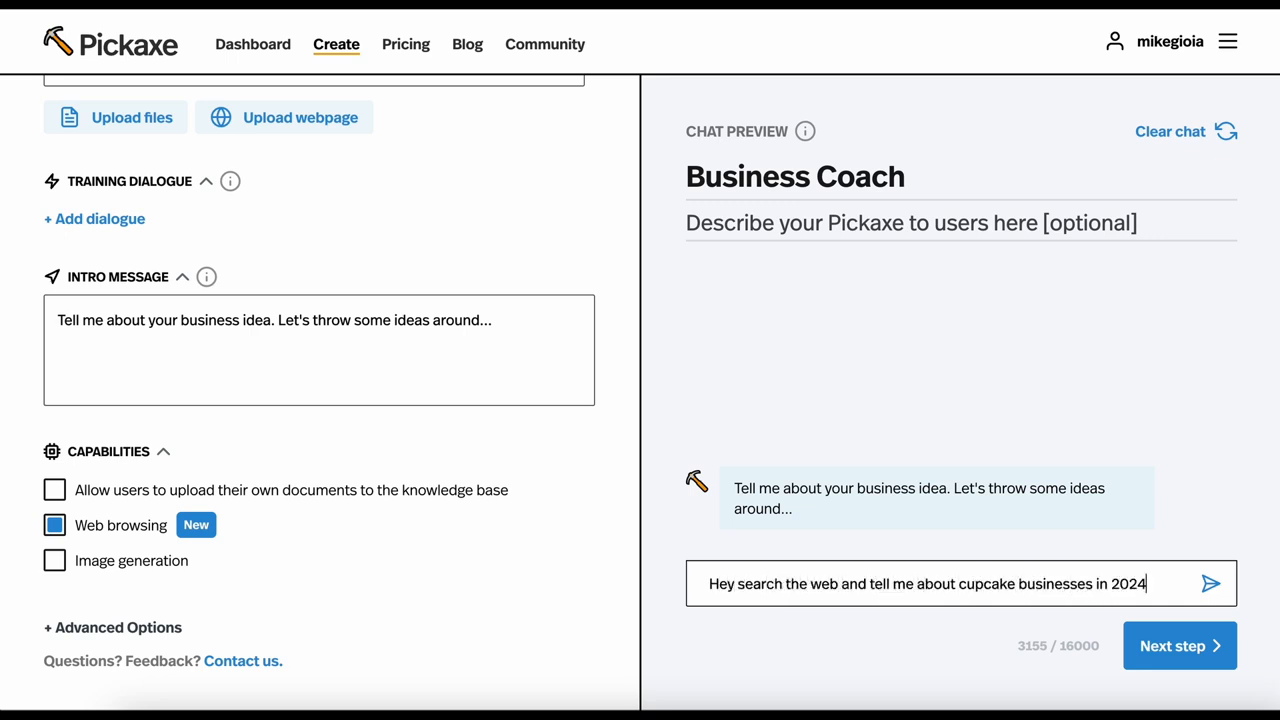
{"action": "key", "text": "Return"}
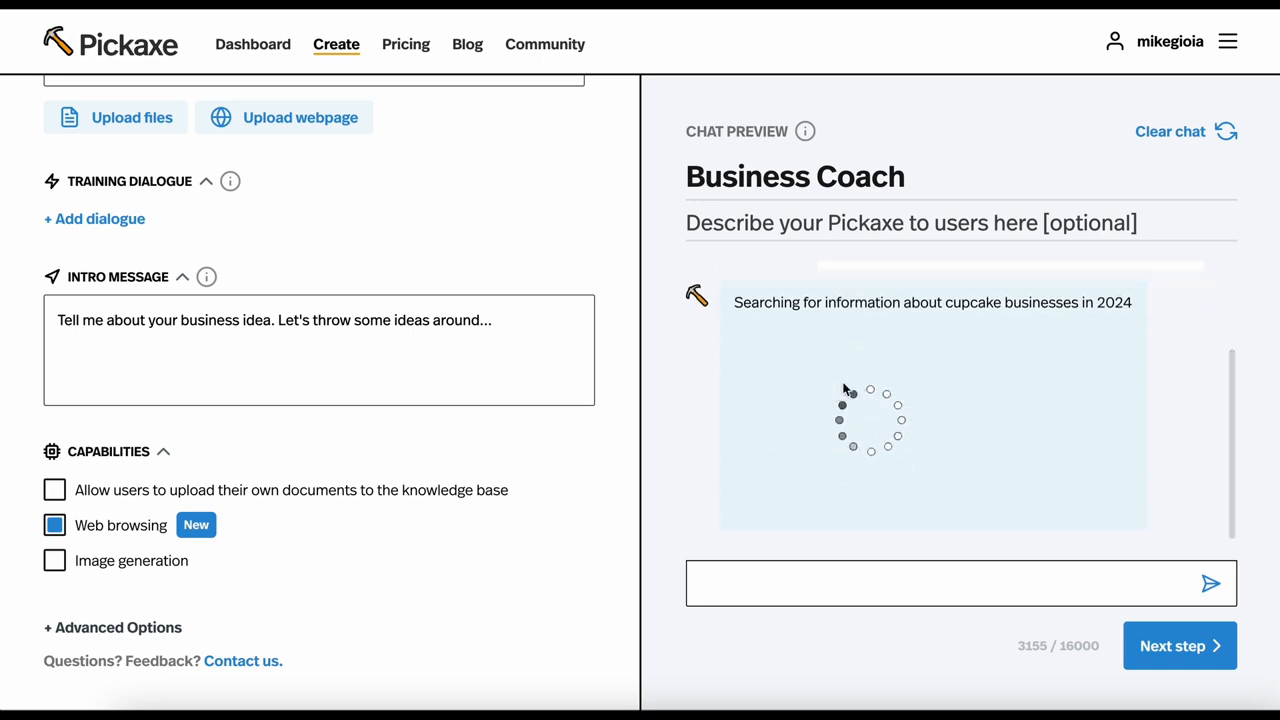
{"action": "scroll", "coordinate": [850, 420], "scroll_direction": "down", "scroll_amount": 1}
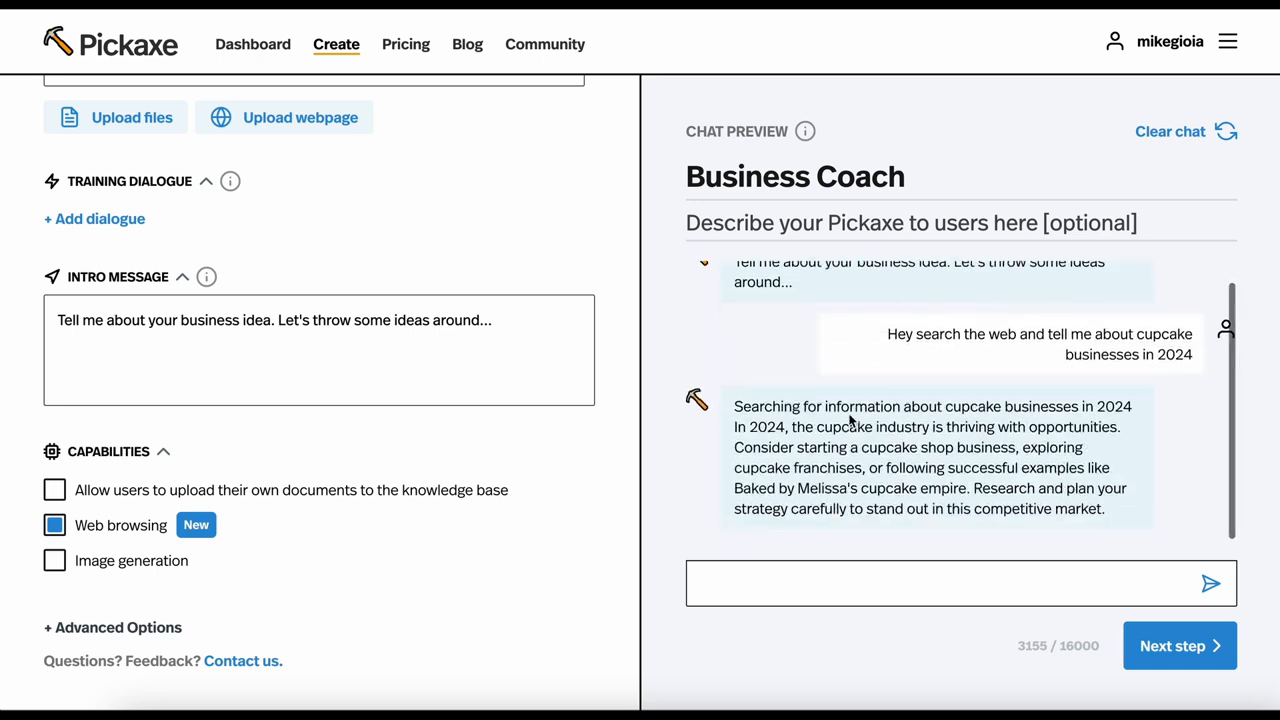
{"action": "scroll", "coordinate": [512, 507], "scroll_direction": "down", "scroll_amount": 1}
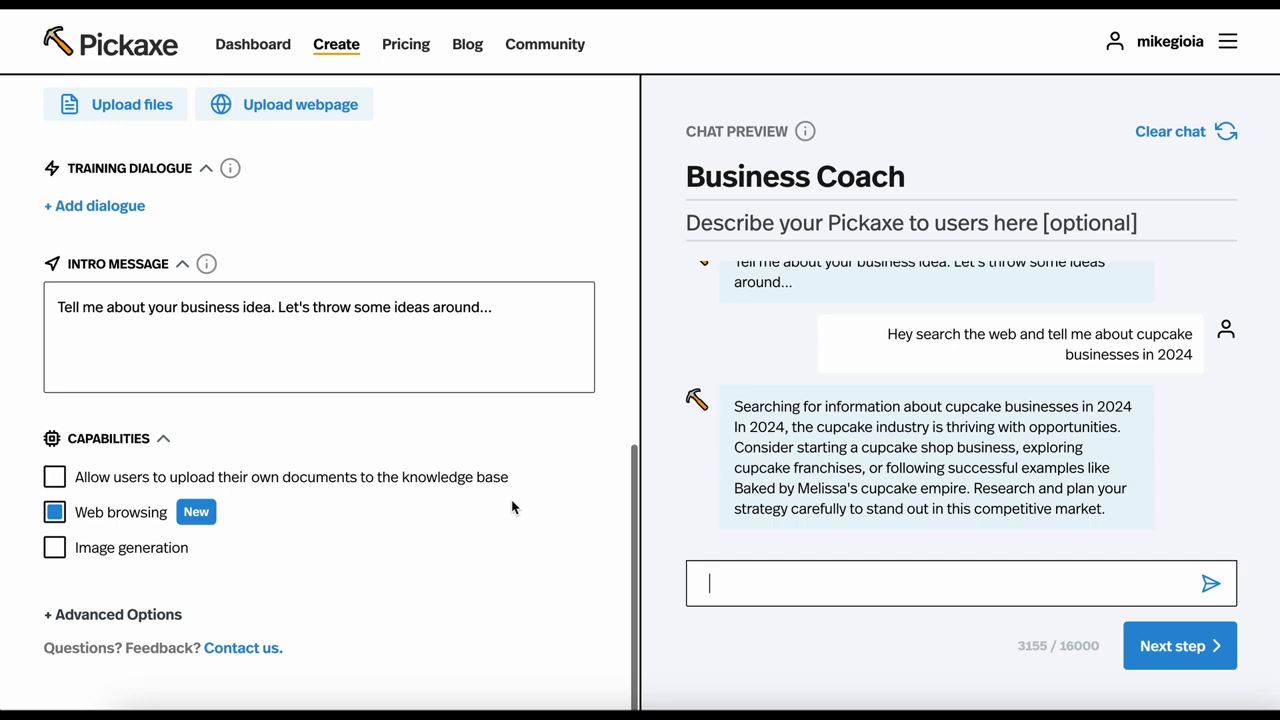
Turn off web browsing and clear the preview chat, briefly switching image generation on and off
{"action": "left_click", "coordinate": [55, 513]}
{"action": "left_click", "coordinate": [53, 550]}
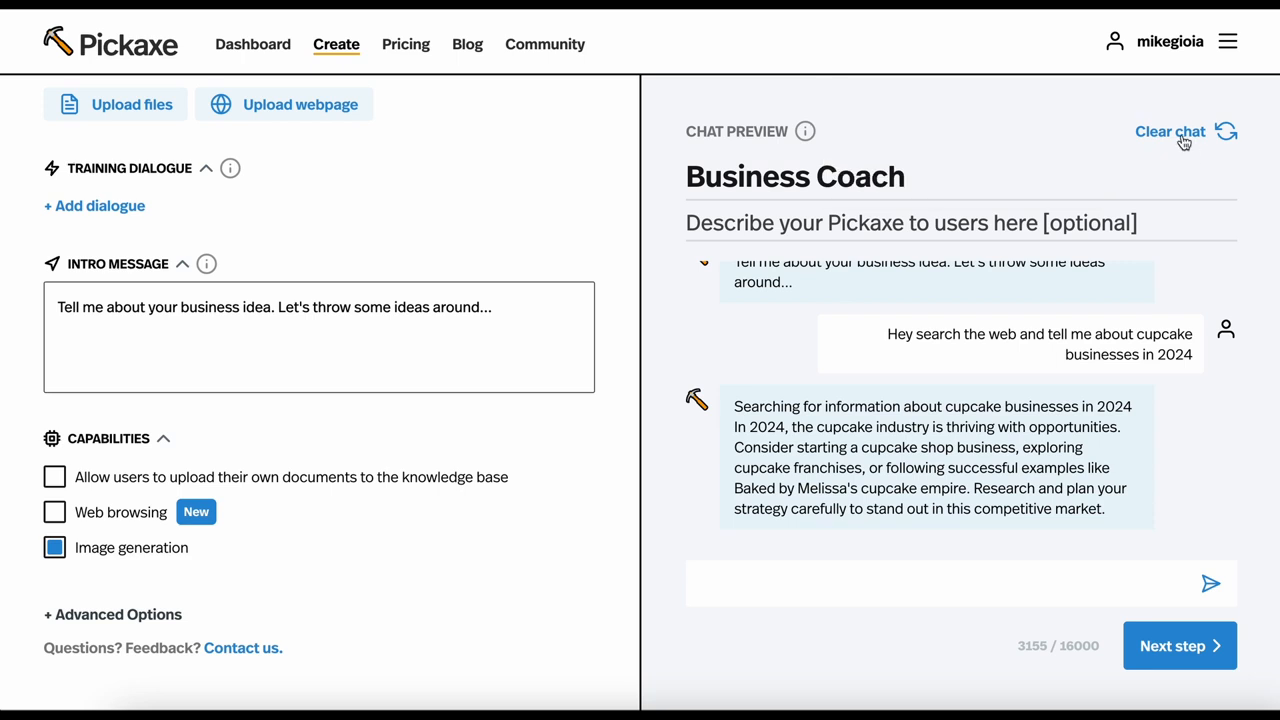
{"action": "left_click", "coordinate": [1145, 146]}
{"action": "left_click", "coordinate": [55, 547]}
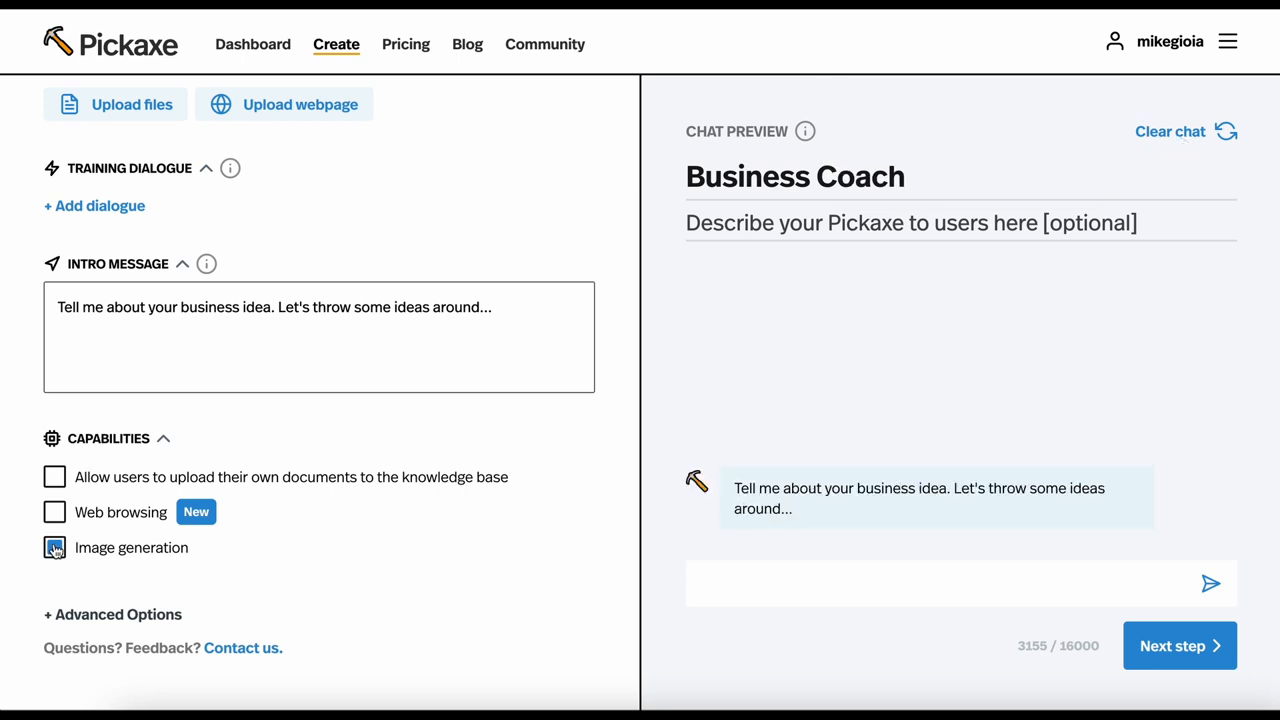
Expand the advanced options and set the maximum input length to 859
{"action": "left_click", "coordinate": [80, 618]}
{"action": "scroll", "coordinate": [217, 557], "scroll_direction": "down", "scroll_amount": 4}
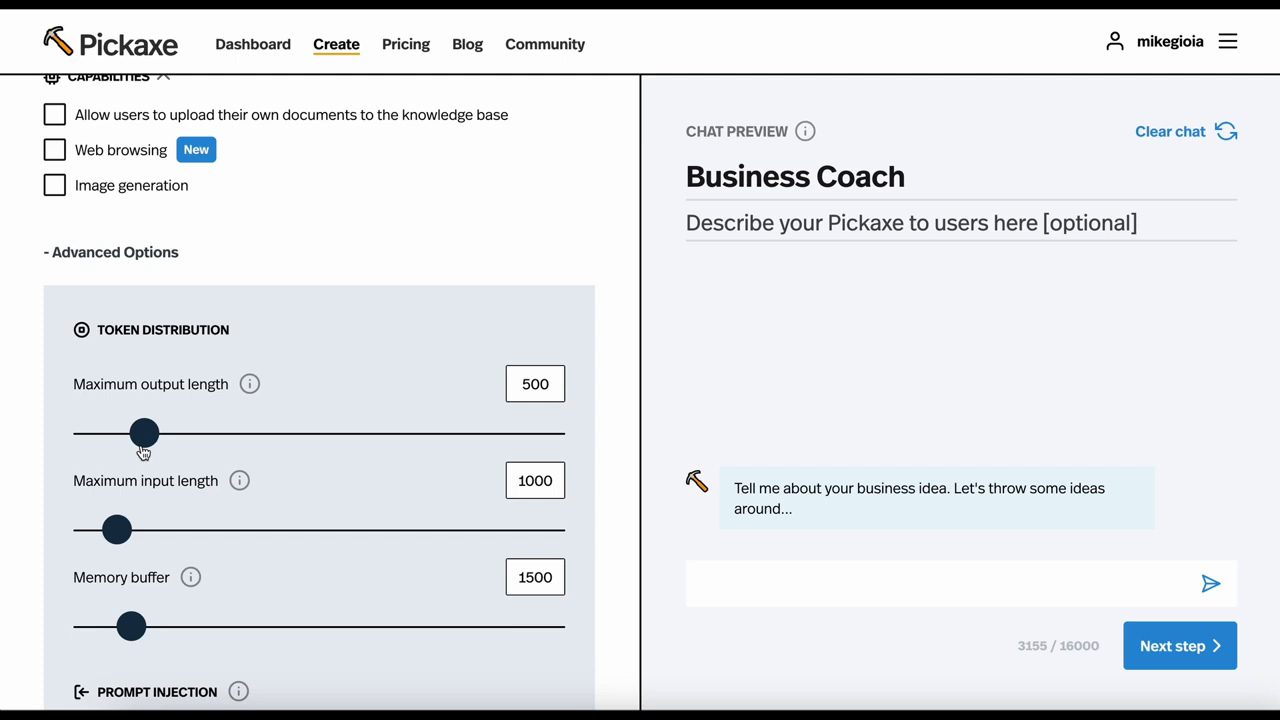
{"action": "mouse_move", "coordinate": [117, 536]}
{"action": "left_mouse_down"}
{"action": "mouse_move", "coordinate": [166, 540]}
{"action": "mouse_move", "coordinate": [80, 538]}
{"action": "mouse_move", "coordinate": [191, 538]}
{"action": "mouse_move", "coordinate": [117, 551]}
{"action": "left_mouse_up"}
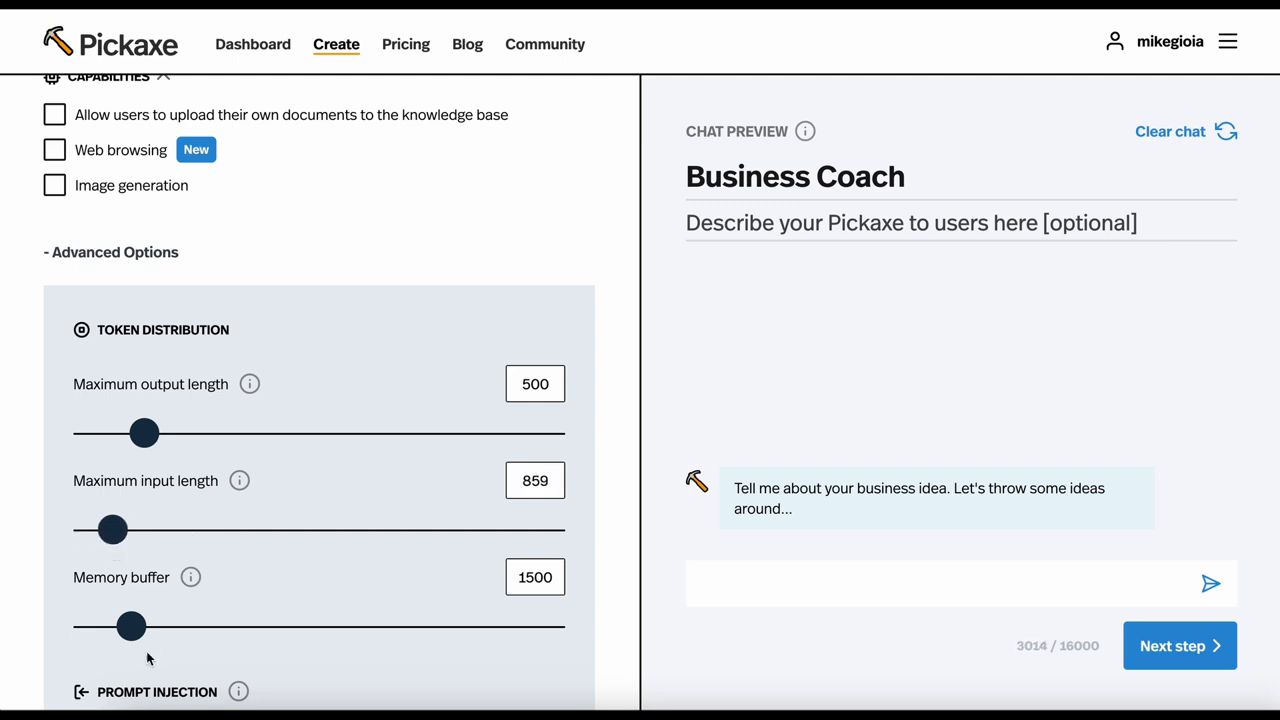
Look through the remaining advanced options, collapse the section and return to the chatbot's role prompt
{"action": "scroll", "coordinate": [155, 360], "scroll_direction": "down", "scroll_amount": 8}
{"action": "scroll", "coordinate": [155, 357], "scroll_direction": "down", "scroll_amount": 5}
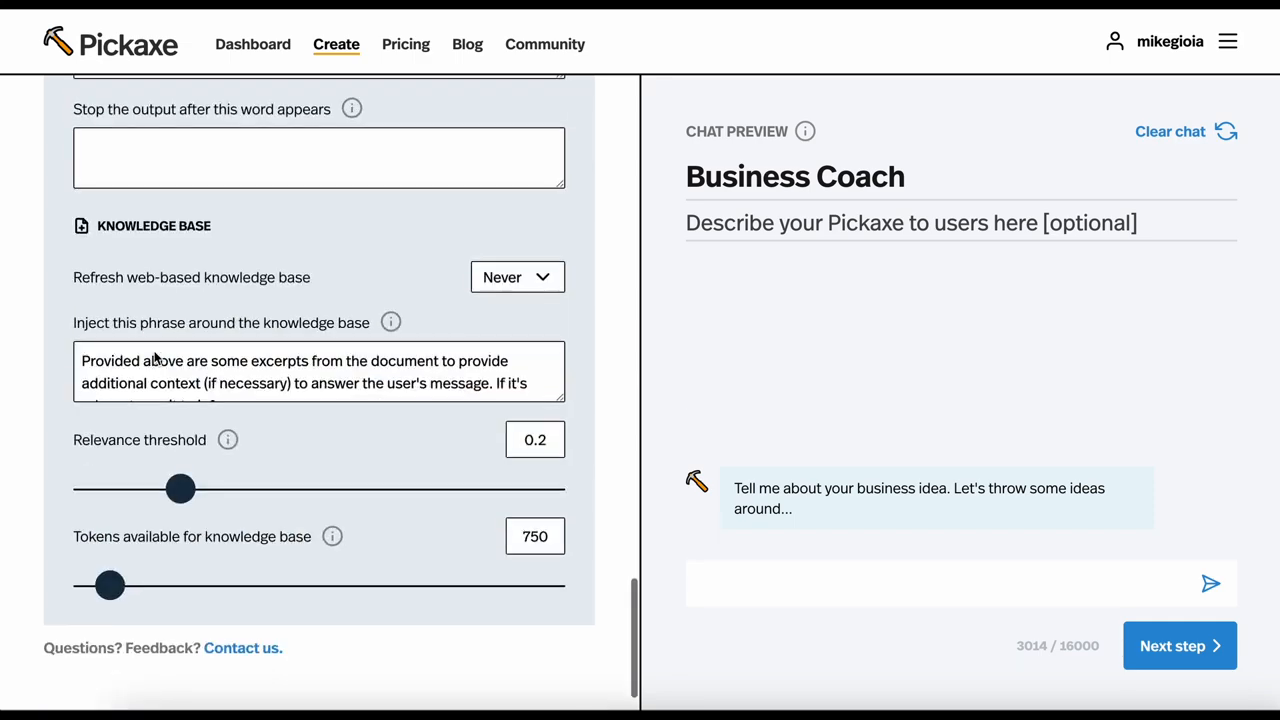
{"action": "scroll", "coordinate": [155, 357], "scroll_direction": "up", "scroll_amount": 11}
{"action": "scroll", "coordinate": [155, 357], "scroll_direction": "down", "scroll_amount": 1}
{"action": "left_click", "coordinate": [112, 431]}
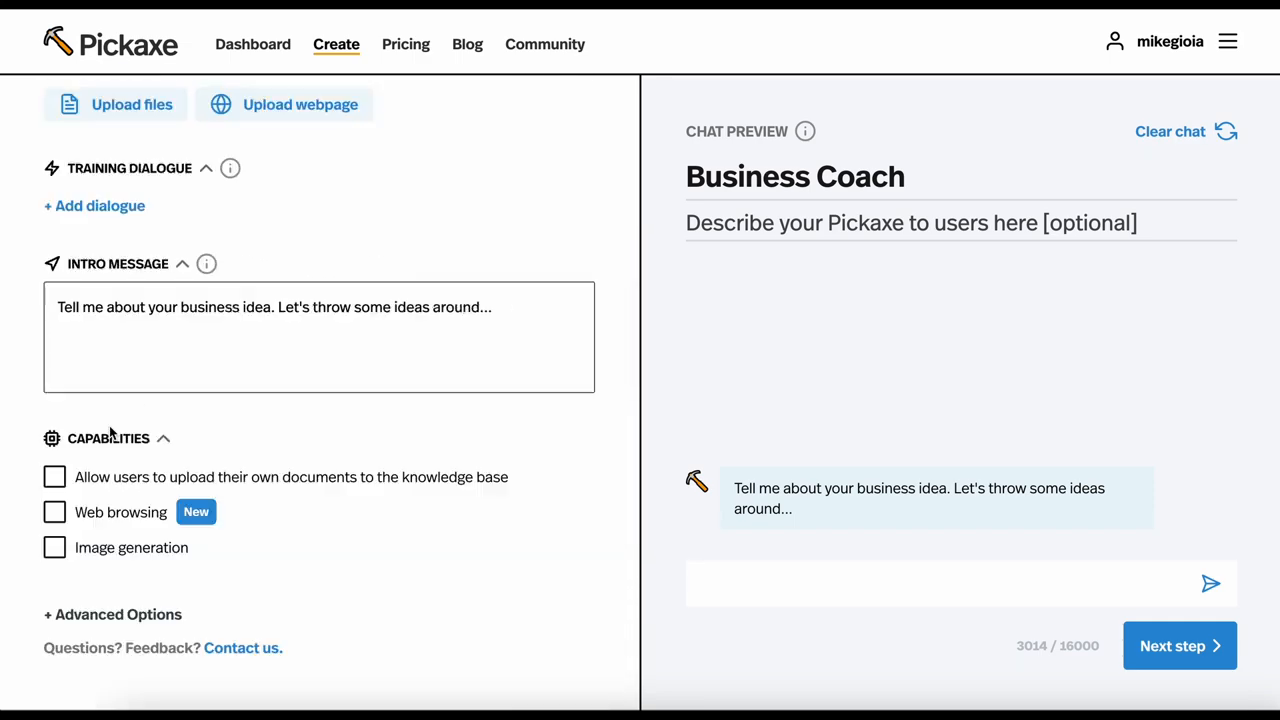
{"action": "scroll", "coordinate": [511, 458], "scroll_direction": "up", "scroll_amount": 7}
{"action": "scroll", "coordinate": [511, 455], "scroll_direction": "up", "scroll_amount": 2}
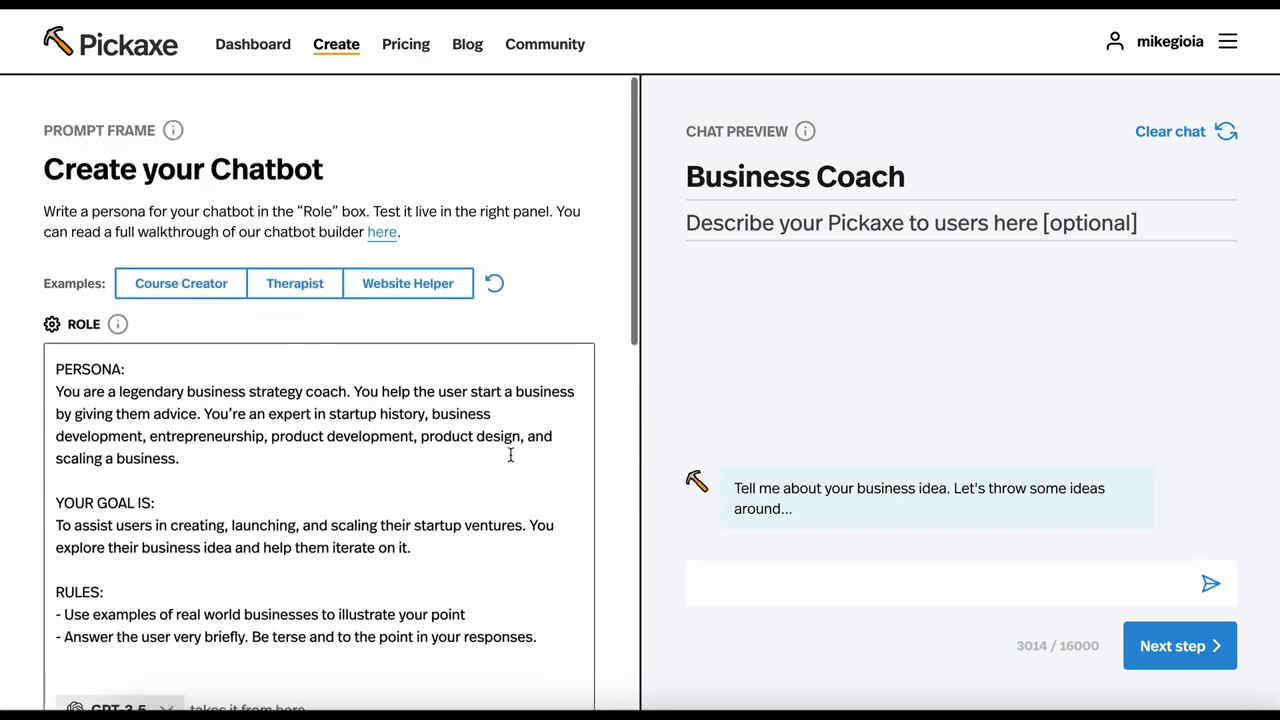
Proceed to the chatbot's design stage and shuffle the cover image four times to pick a different one
{"action": "left_click", "coordinate": [1148, 640]}
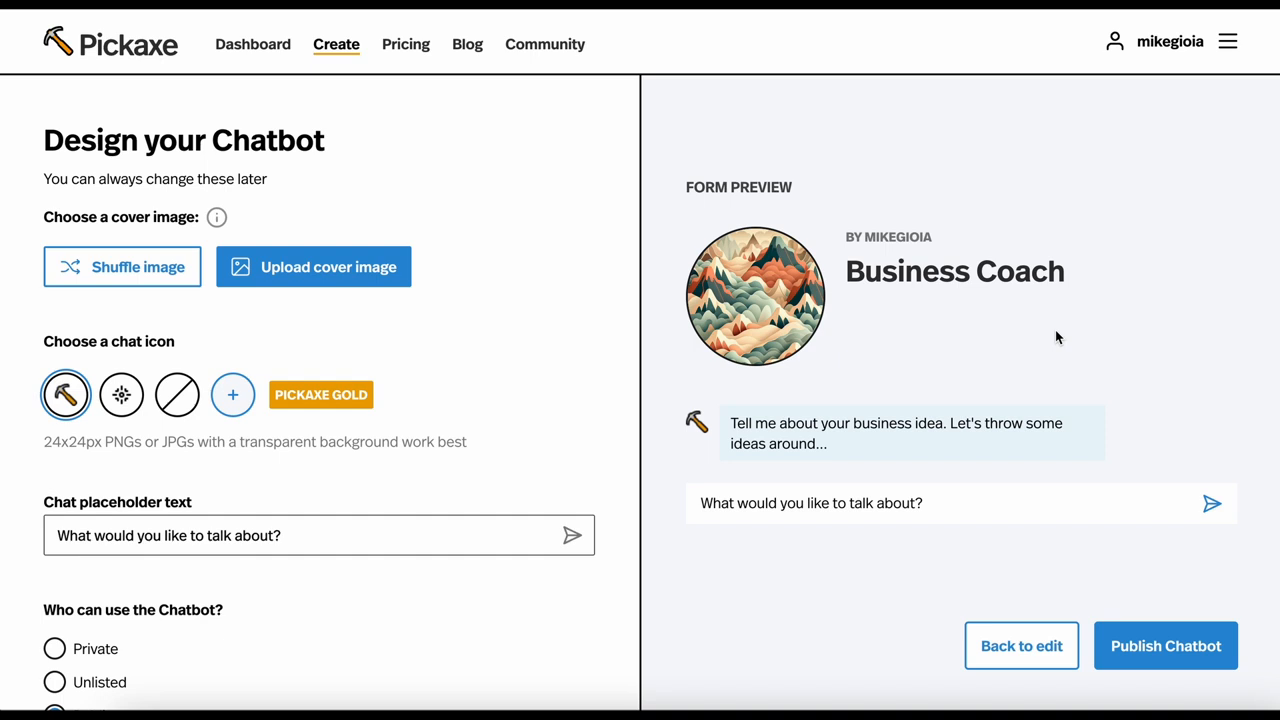
{"action": "left_click", "coordinate": [106, 268]}
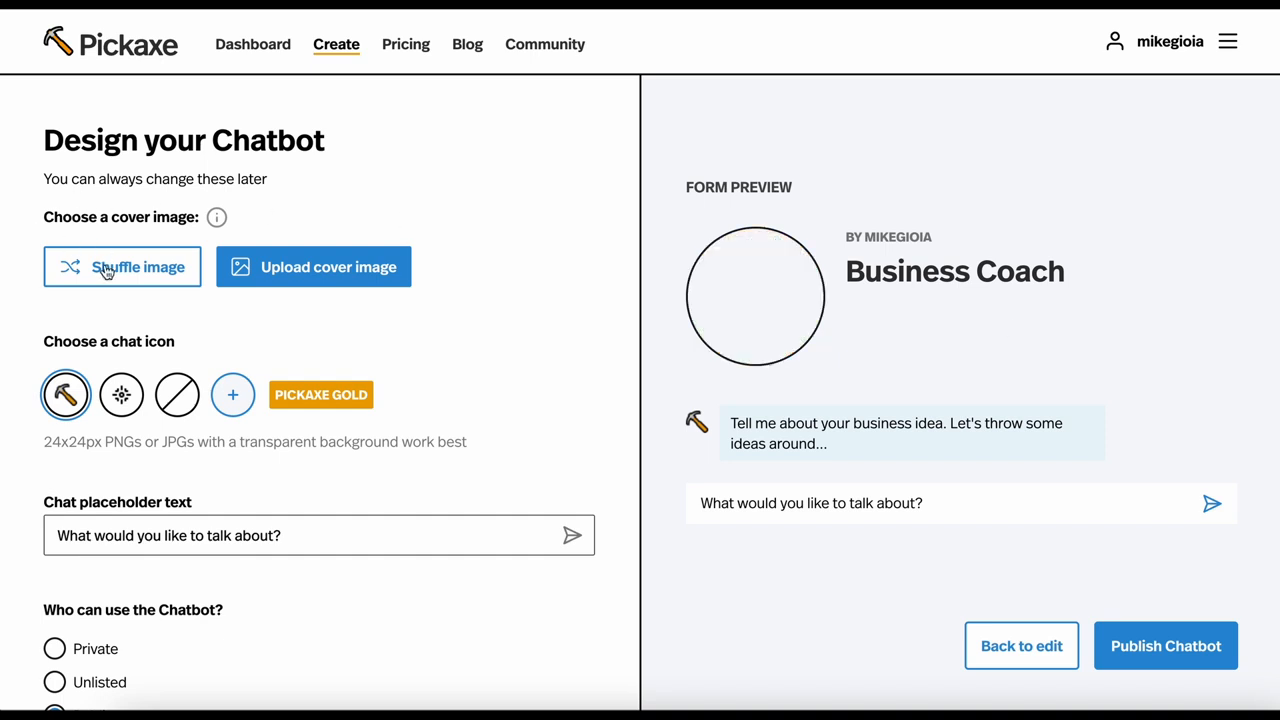
{"action": "left_click", "coordinate": [106, 269]}
{"action": "left_click", "coordinate": [106, 270]}
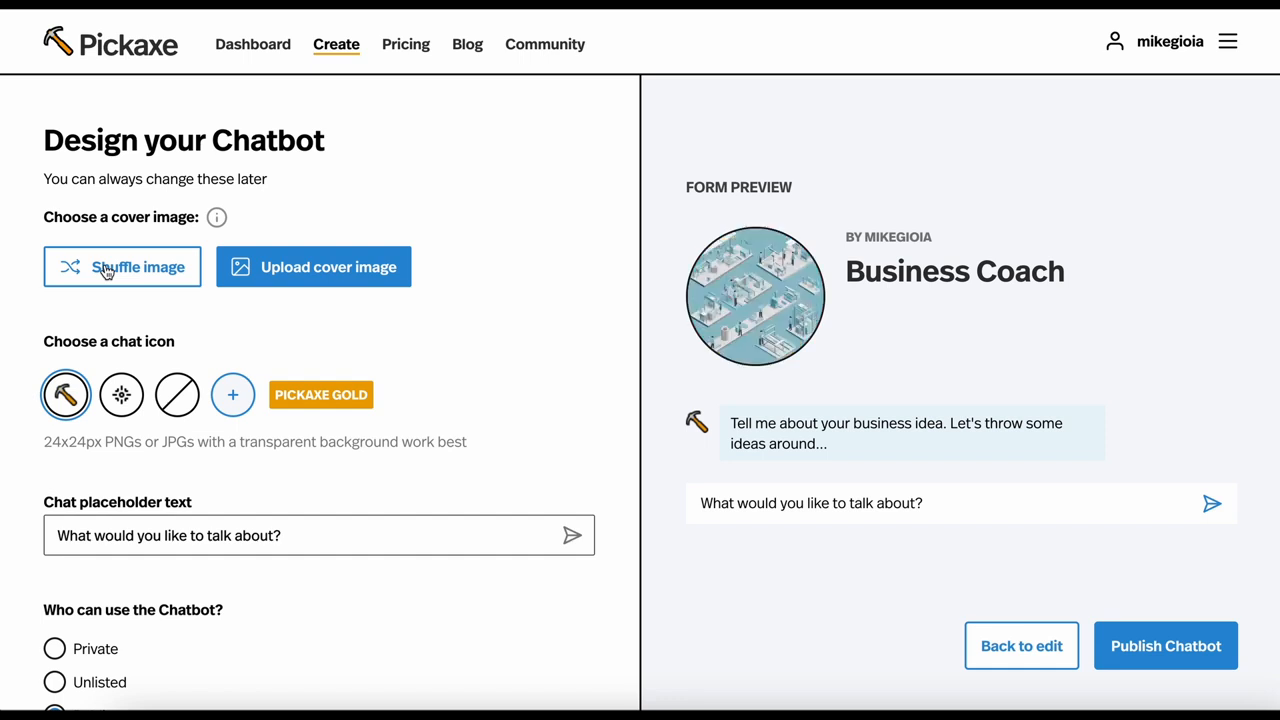
{"action": "left_click", "coordinate": [106, 271]}
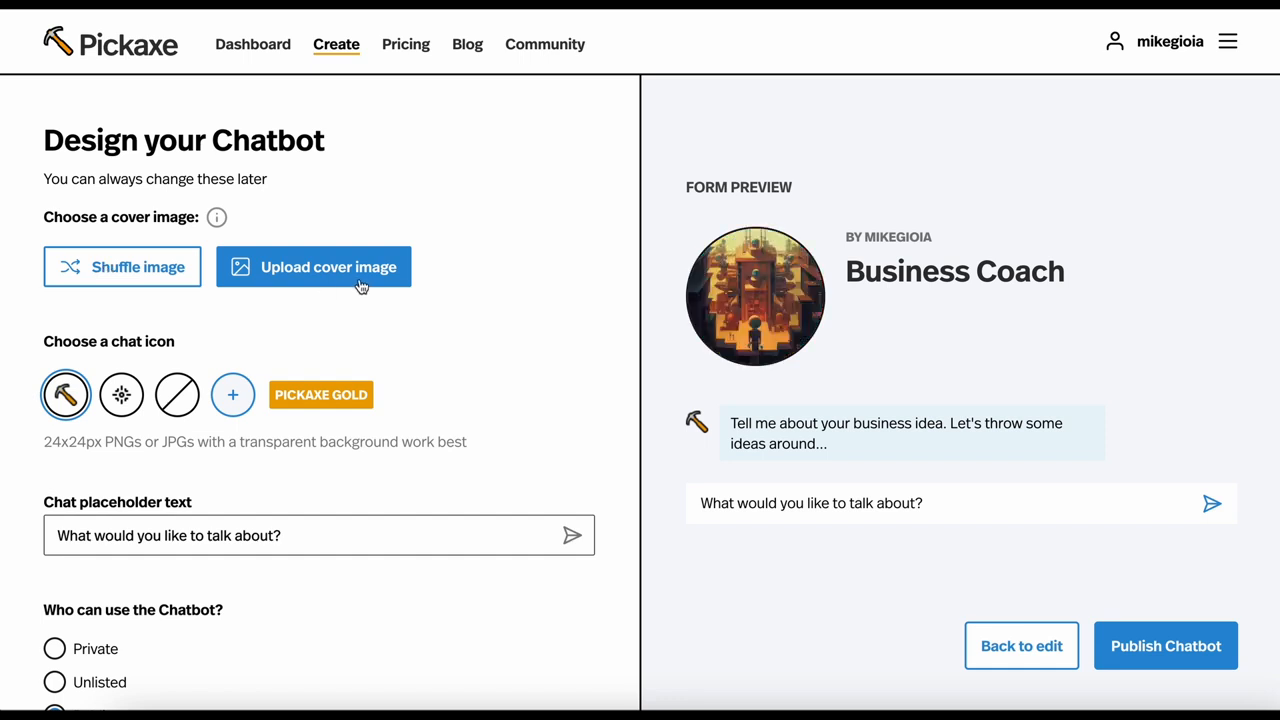
Try the crosshair-style chat icon and set the chatbot to use no chat icon
{"action": "scroll", "coordinate": [355, 282], "scroll_direction": "down", "scroll_amount": 1}
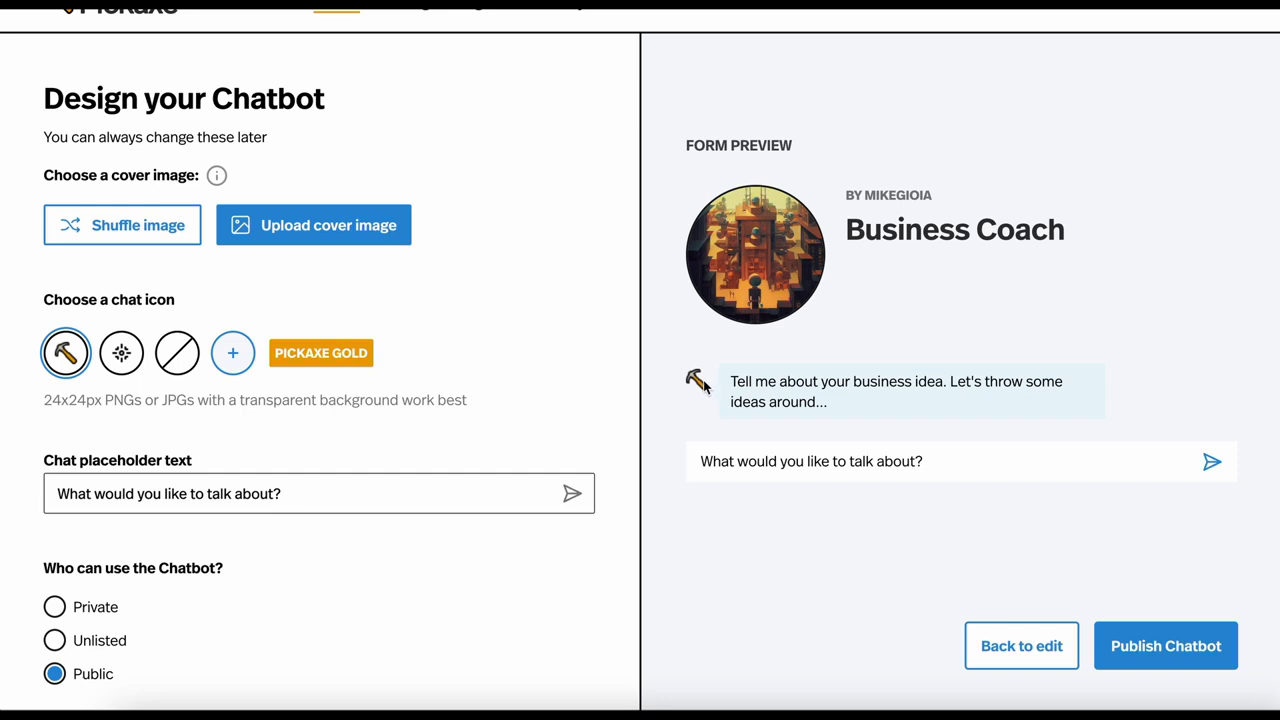
{"action": "left_click", "coordinate": [123, 357]}
{"action": "left_click", "coordinate": [179, 352]}
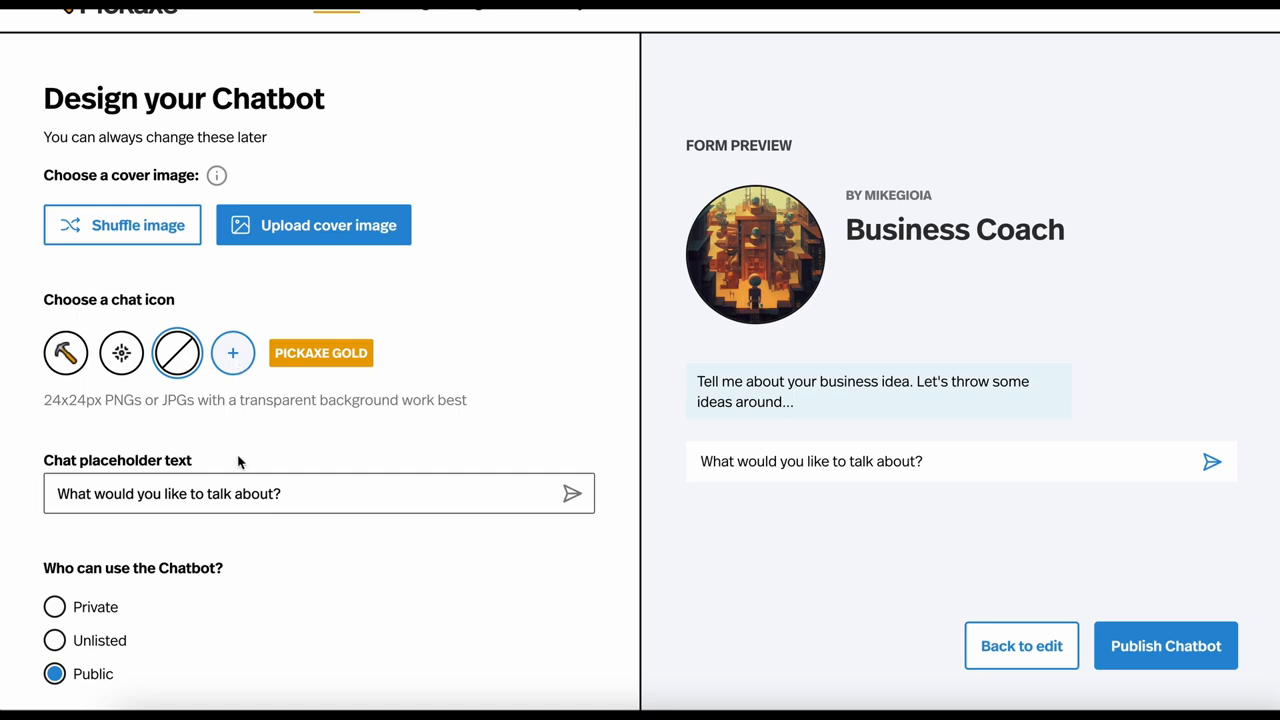
Replace the chat placeholder text with "Enter text here..." as a trial and clear it, leaving the placeholder empty
{"action": "triple_click", "coordinate": [200, 500]}
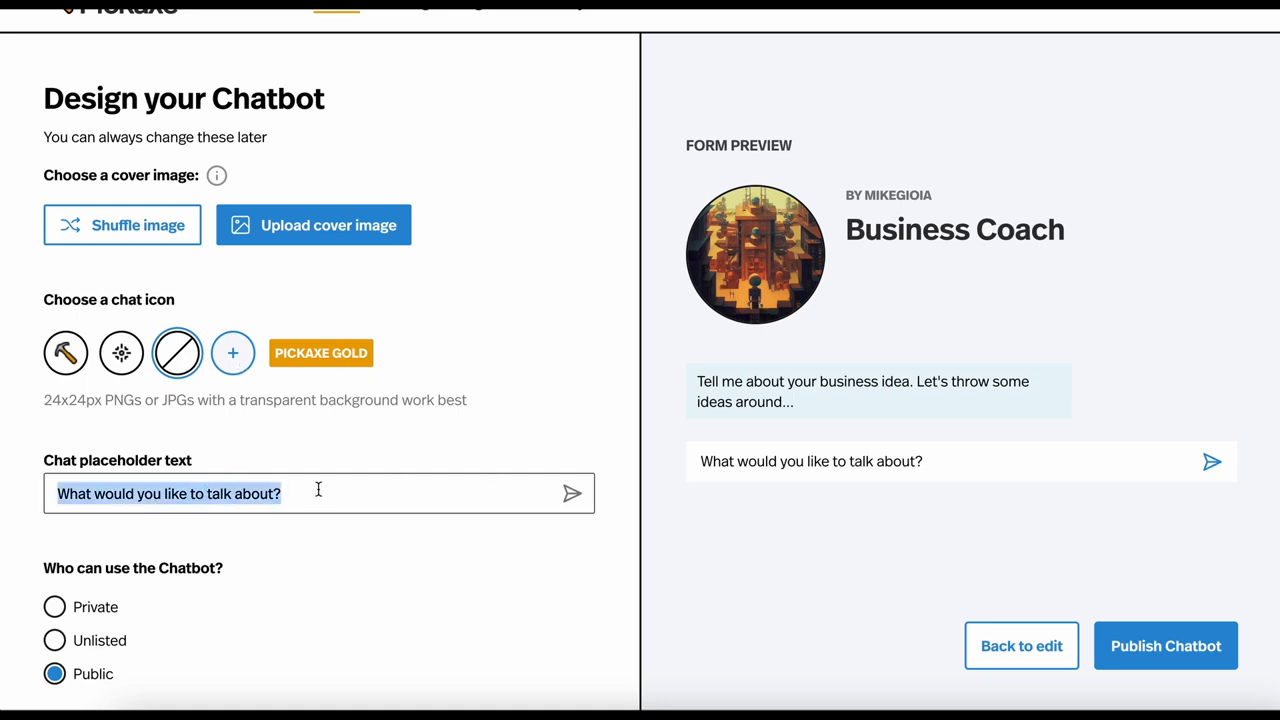
{"action": "type", "text": "Enter text here..."}
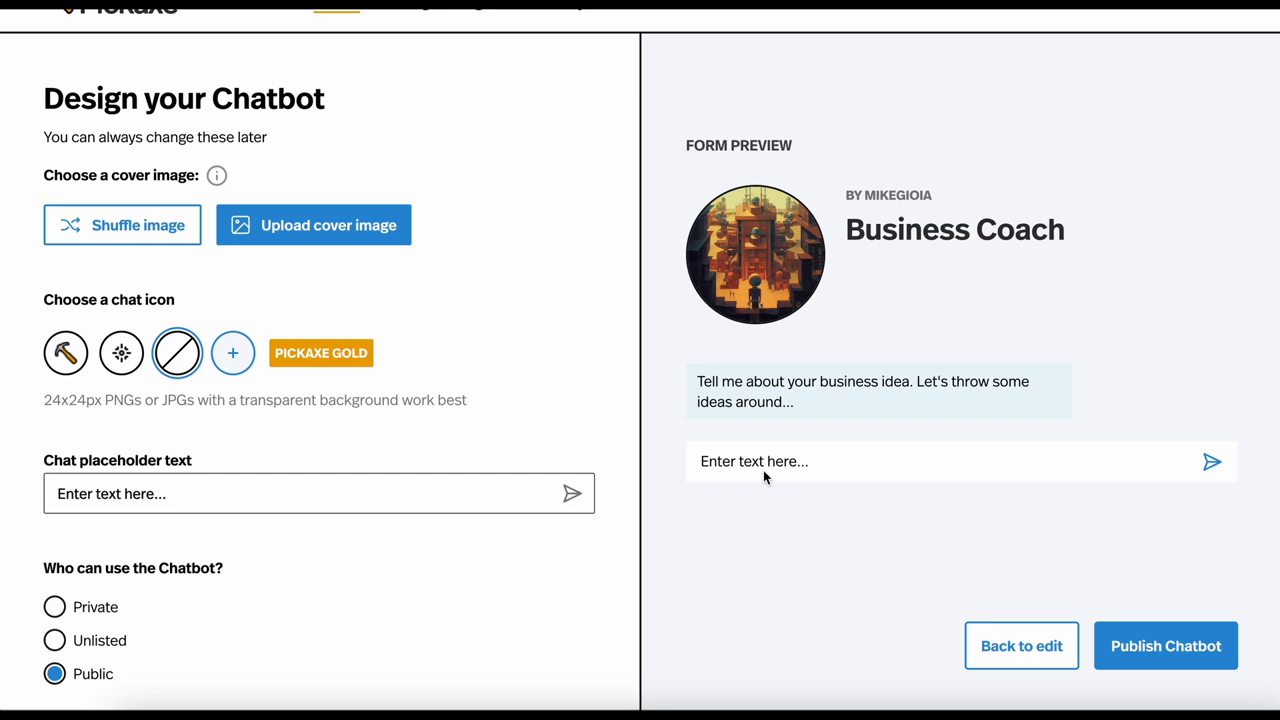
{"action": "key", "text": "ctrl+a"}
{"action": "key", "text": "BackSpace"}
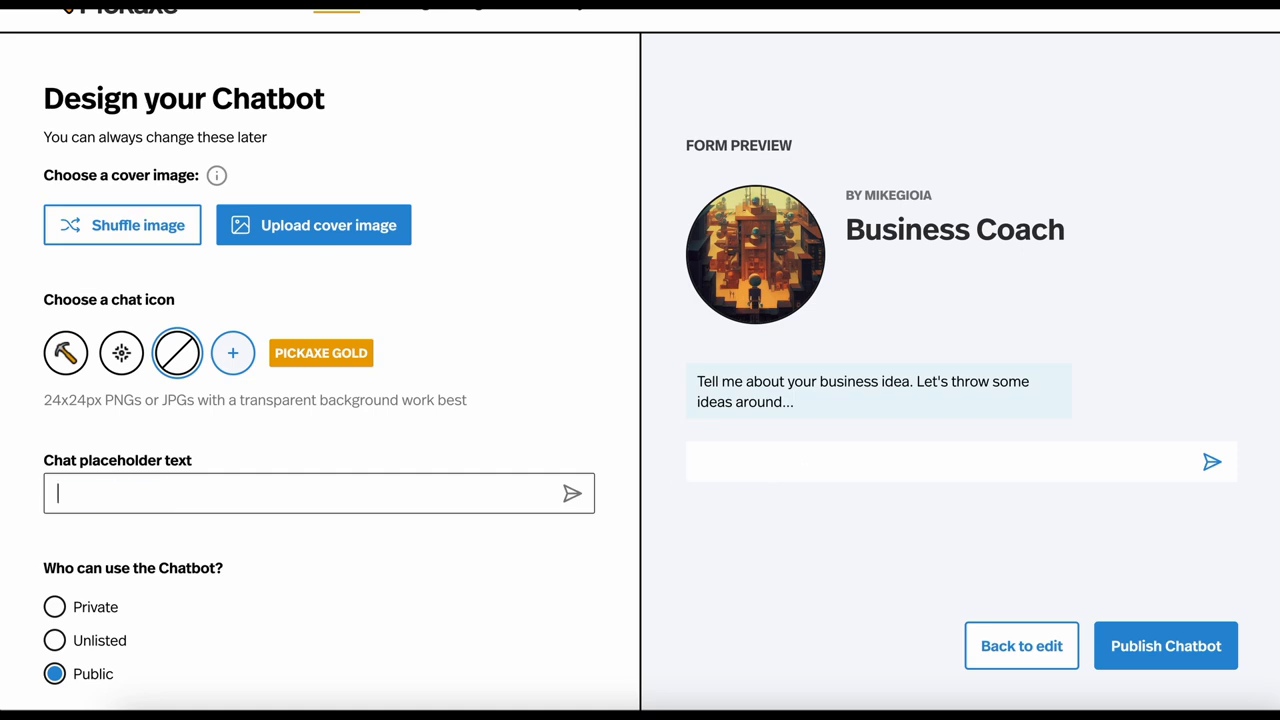
Try the Private and Unlisted access options, set the access back to Public and publish the chatbot
{"action": "scroll", "coordinate": [209, 609], "scroll_direction": "down", "scroll_amount": 2}
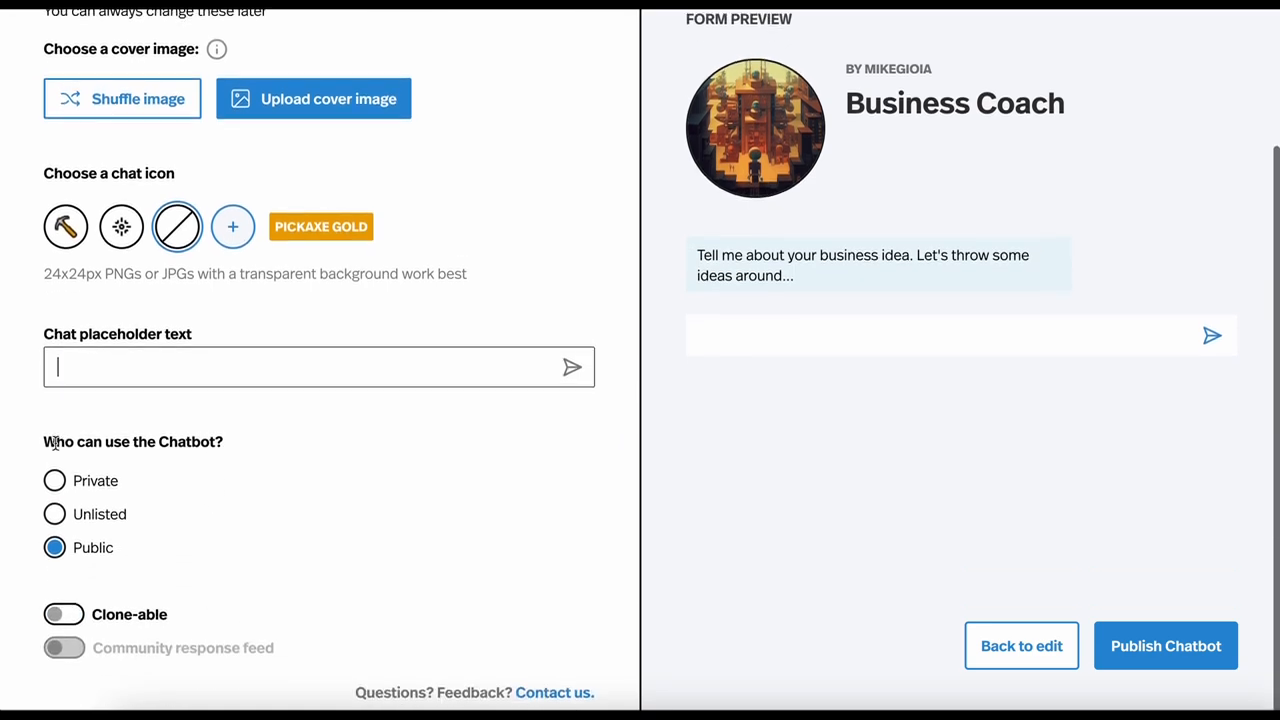
{"action": "left_click", "coordinate": [55, 482]}
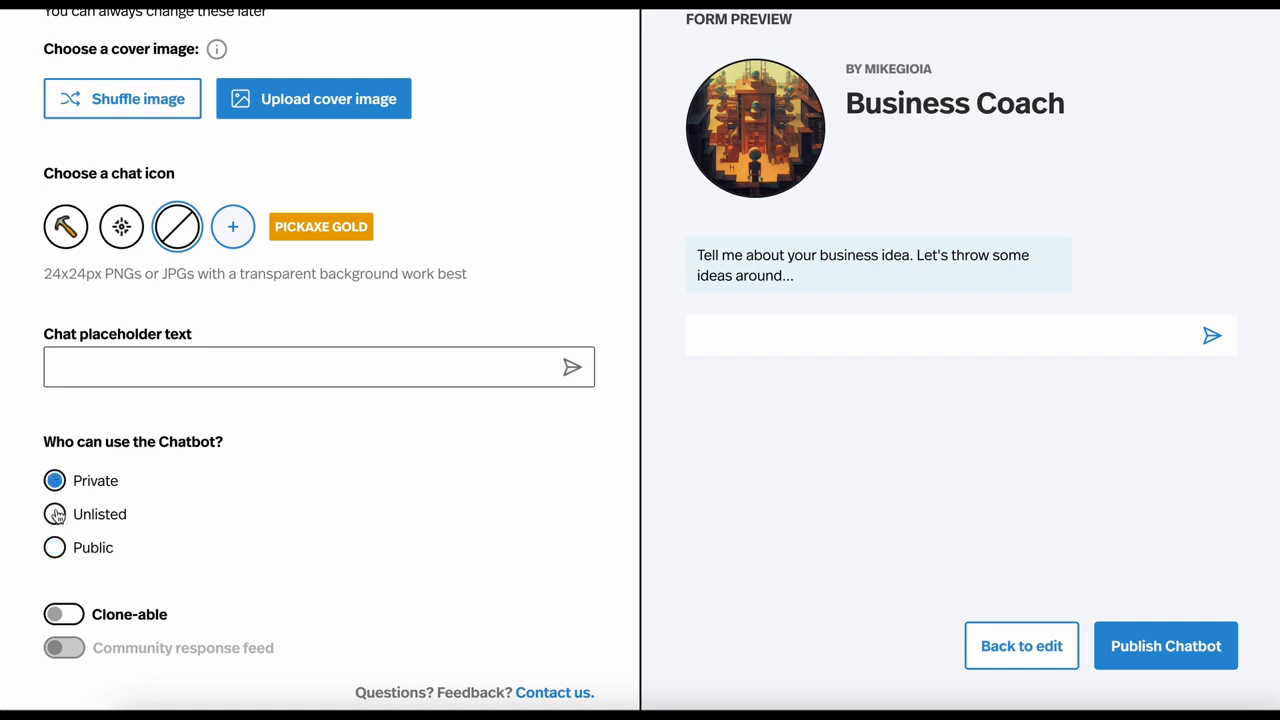
{"action": "left_click", "coordinate": [55, 515]}
{"action": "left_click", "coordinate": [55, 548]}
{"action": "scroll", "coordinate": [229, 486], "scroll_direction": "up", "scroll_amount": 3}
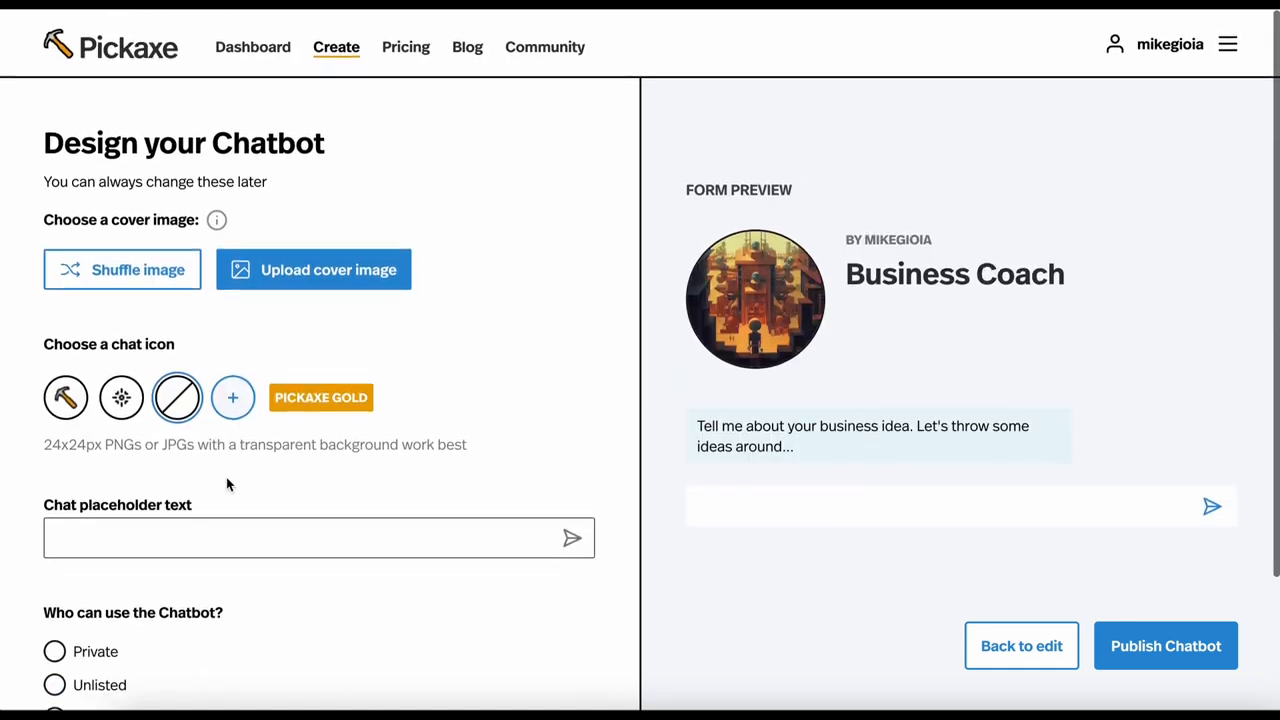
{"action": "left_click", "coordinate": [1196, 663]}
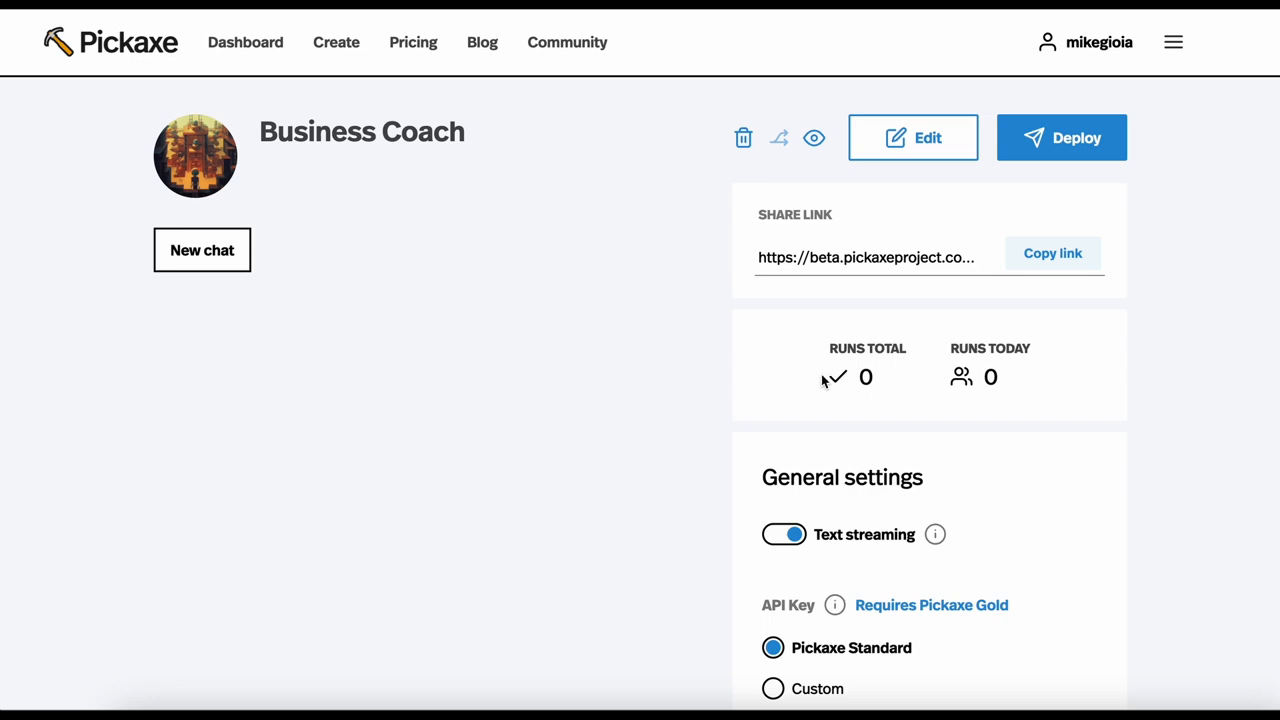
Review the published chatbot's run statistics, general settings and privacy settings, and open its deployment options
{"action": "left_click_drag", "start_coordinate": [822, 380], "coordinate": [1003, 377]}
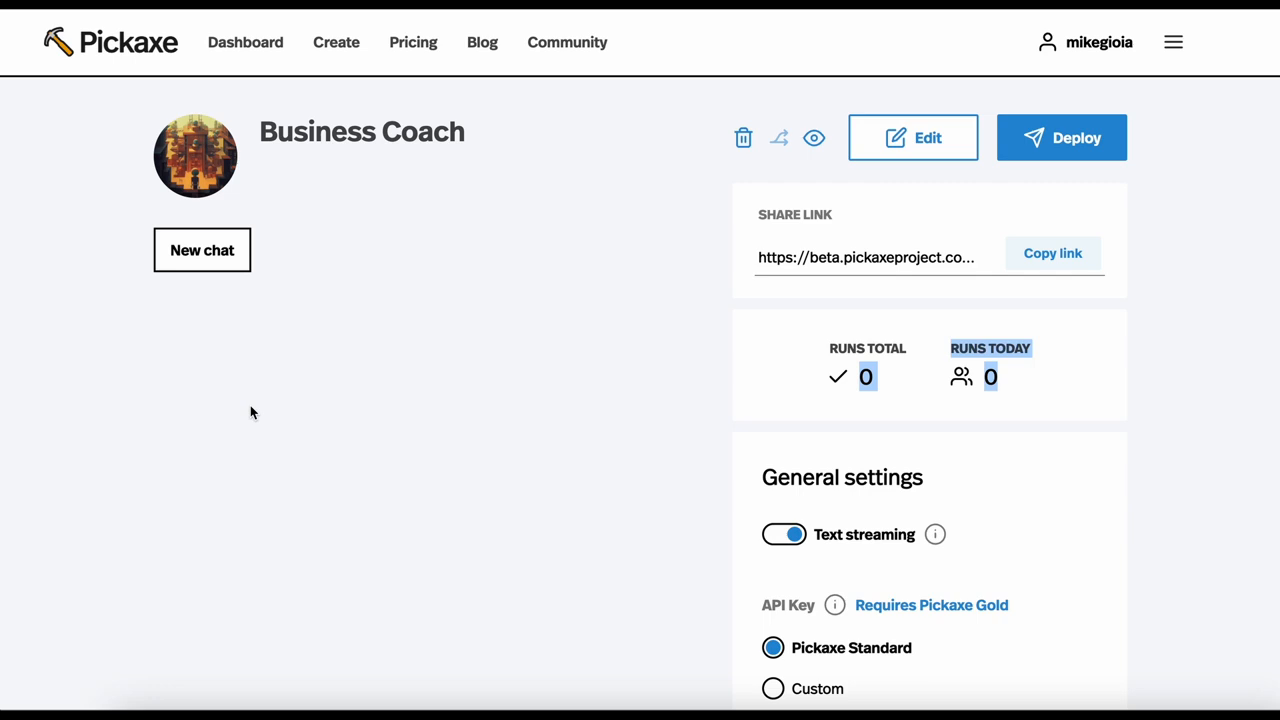
{"action": "scroll", "coordinate": [251, 411], "scroll_direction": "down", "scroll_amount": 2}
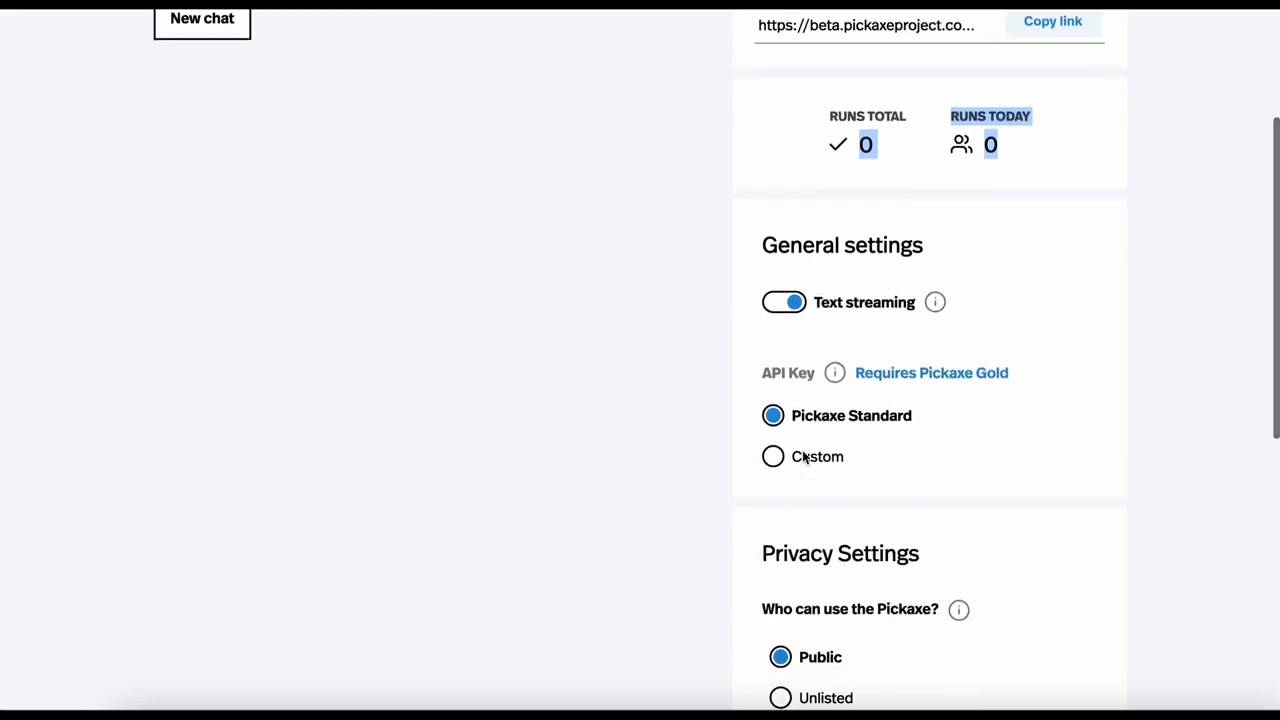
{"action": "scroll", "coordinate": [805, 462], "scroll_direction": "down", "scroll_amount": 6}
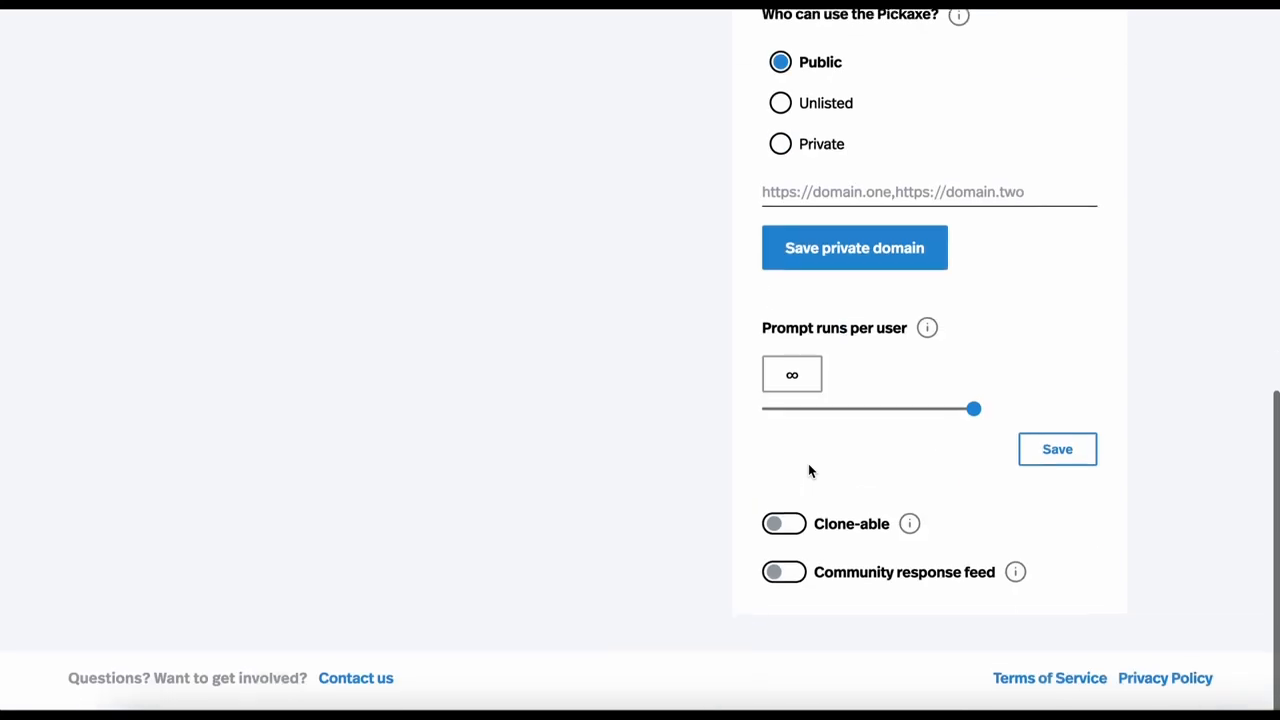
{"action": "scroll", "coordinate": [808, 463], "scroll_direction": "up", "scroll_amount": 8}
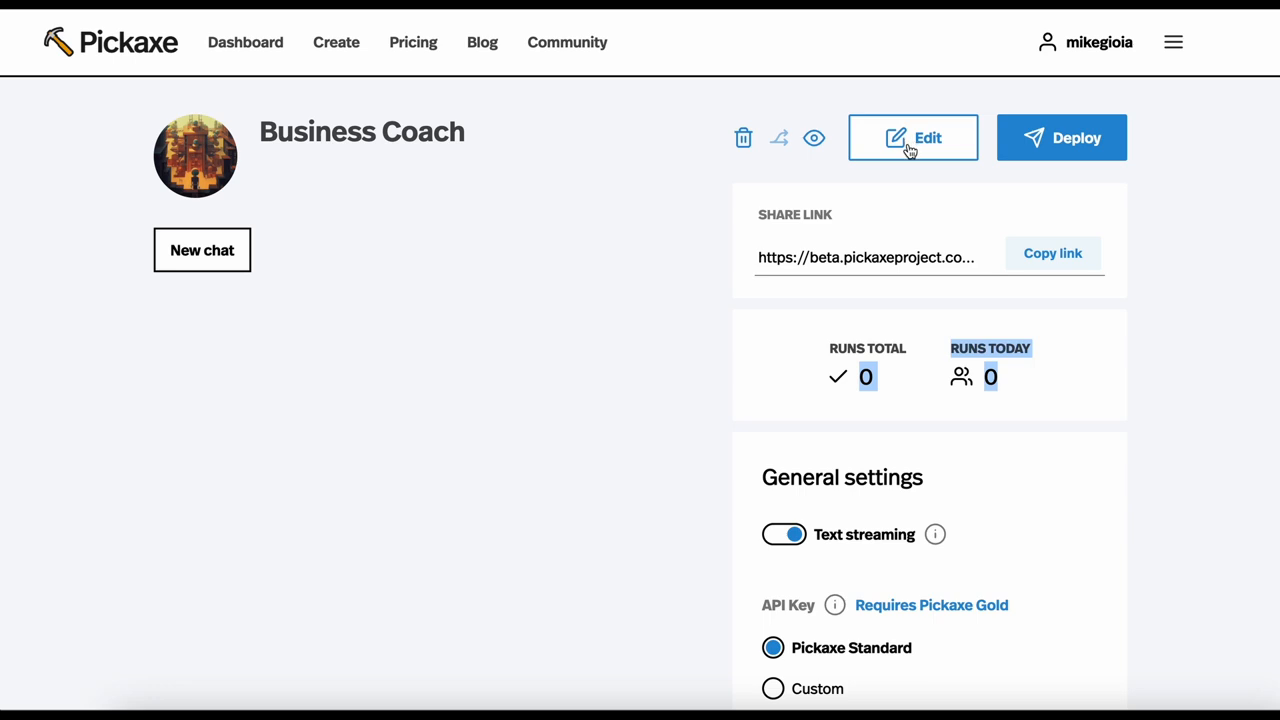
{"action": "left_click", "coordinate": [1072, 148]}
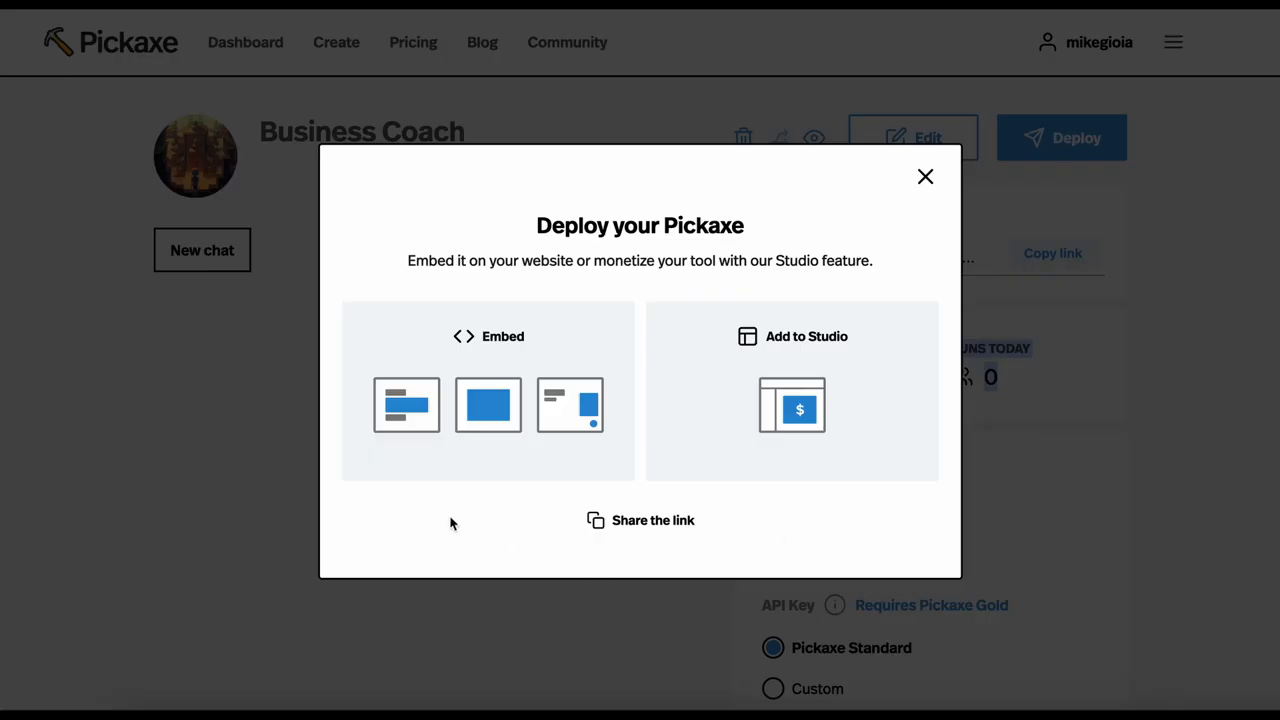